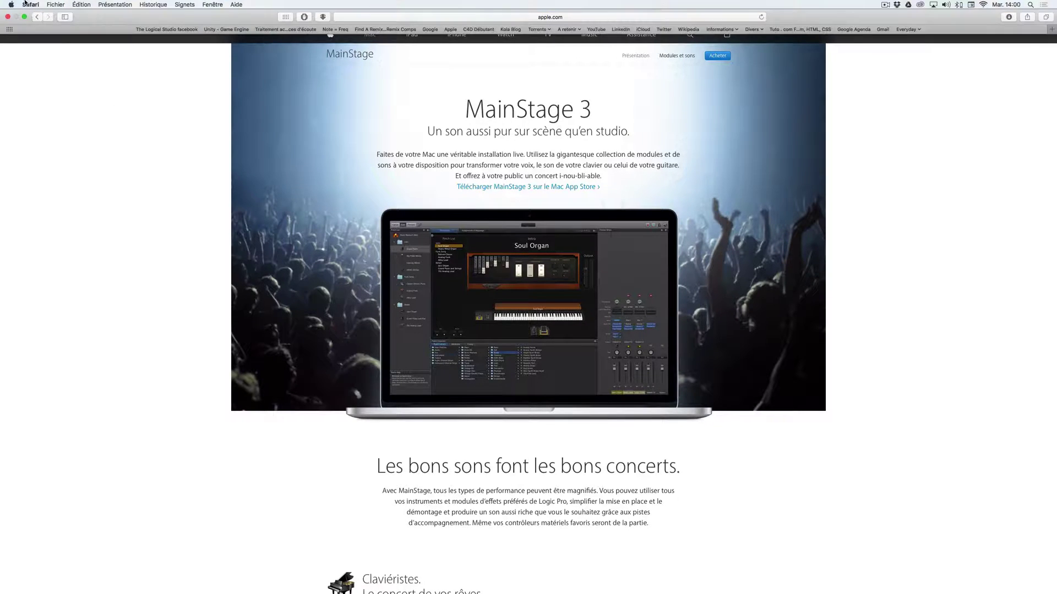
Step: Switch to MainStage 3, check its version information, and close the information window
click(25, 17)
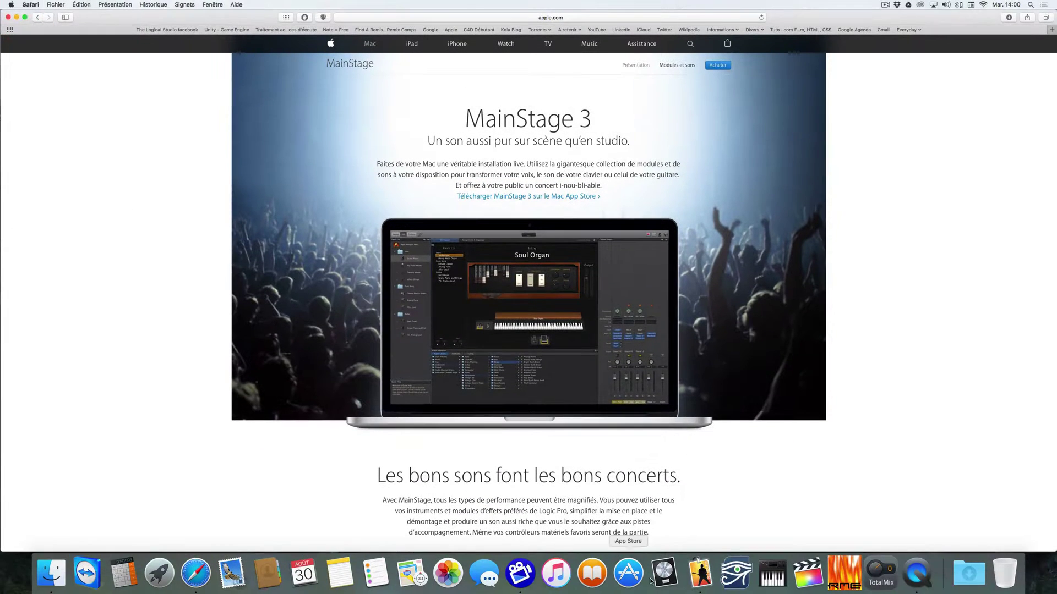
click(701, 573)
click(40, 4)
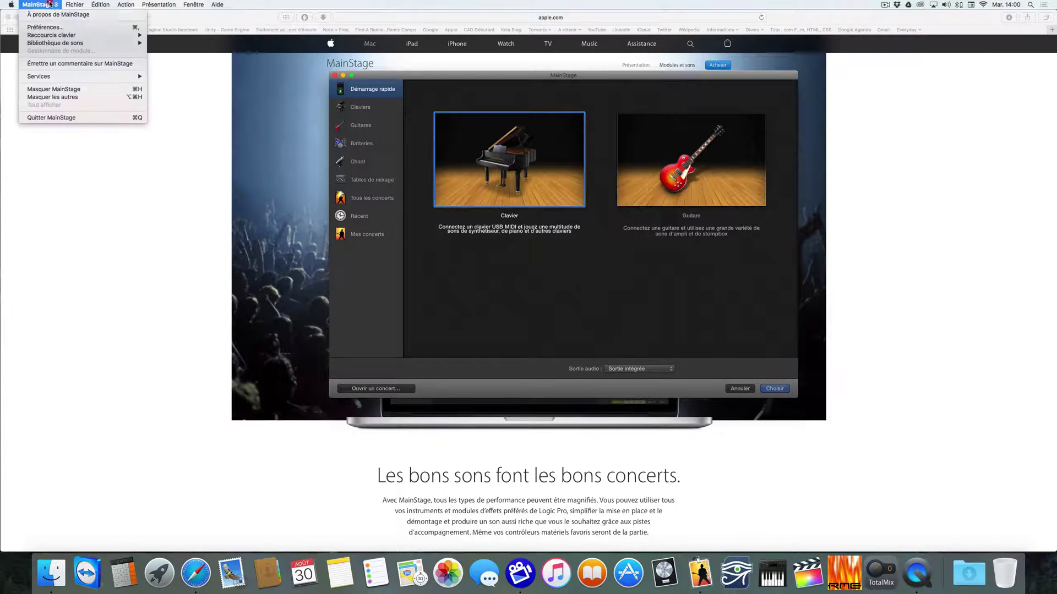
click(39, 12)
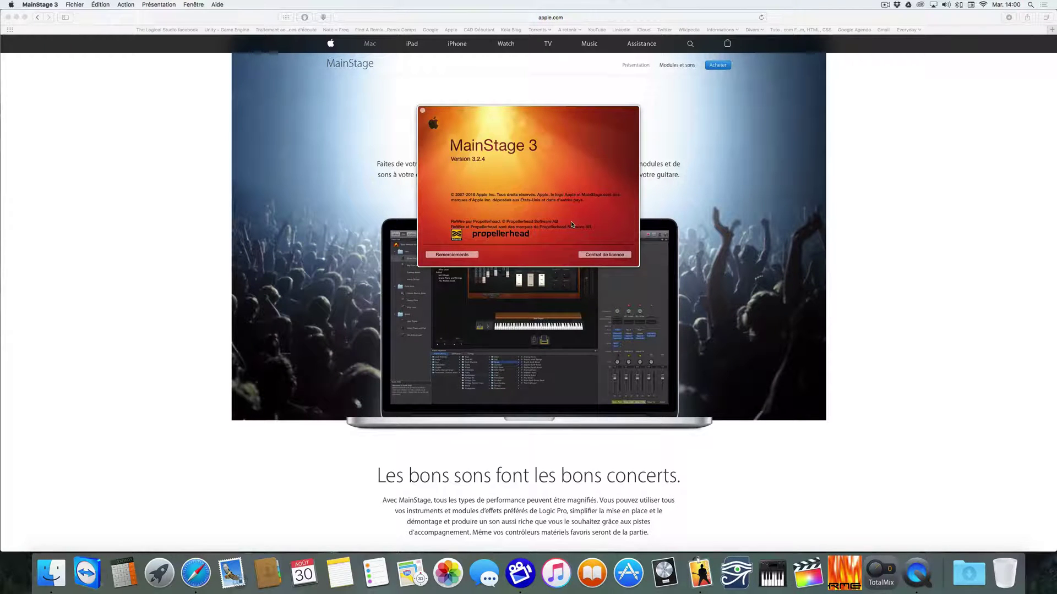
click(422, 110)
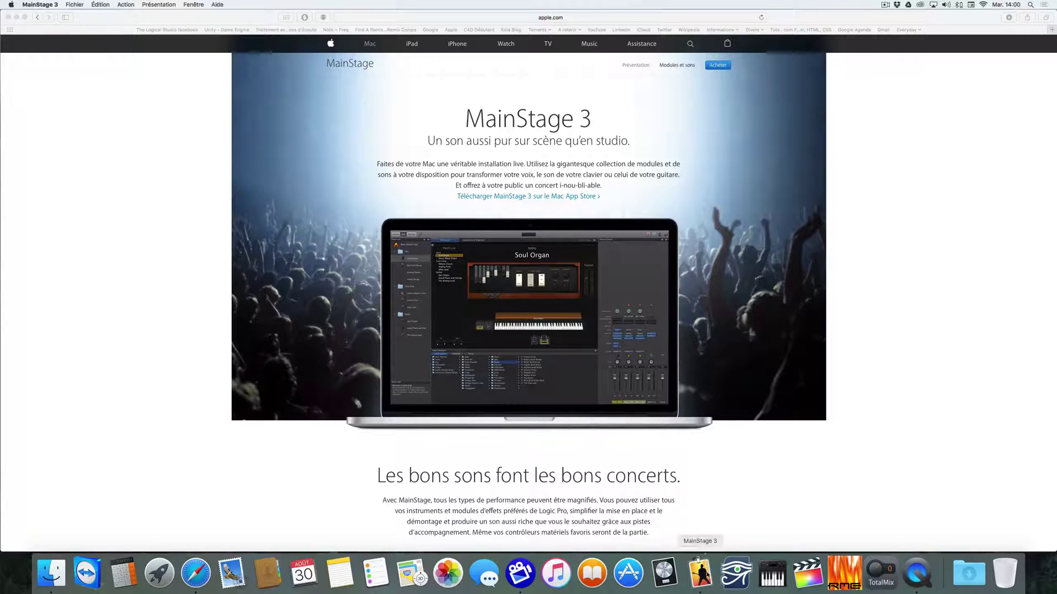
Step: Return to Safari full screen, open the Elephorm MainStage 3 training page from the favourite sites, and look through its lesson list
click(25, 18)
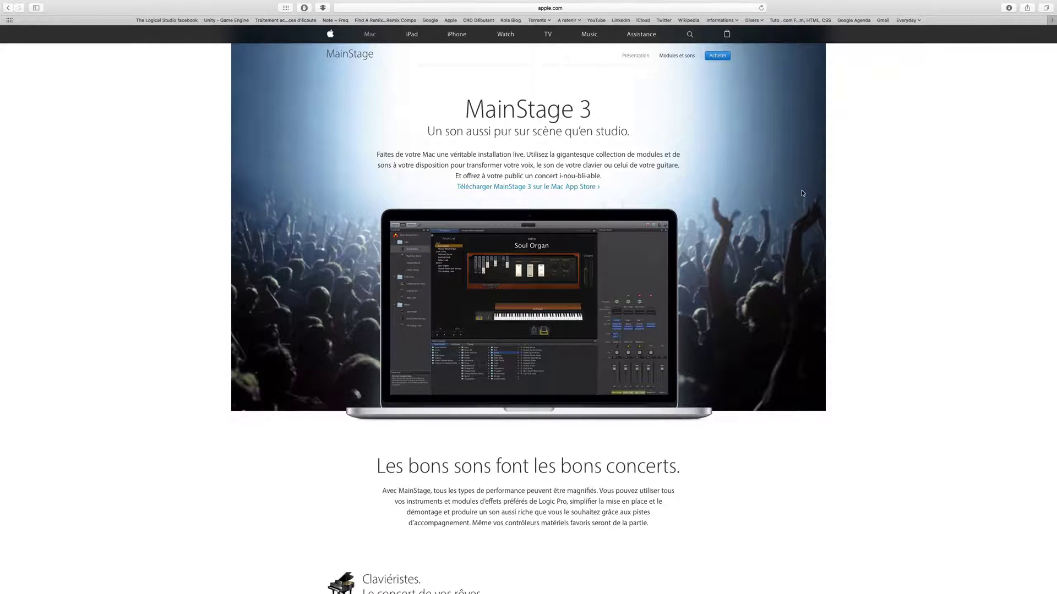
click(285, 13)
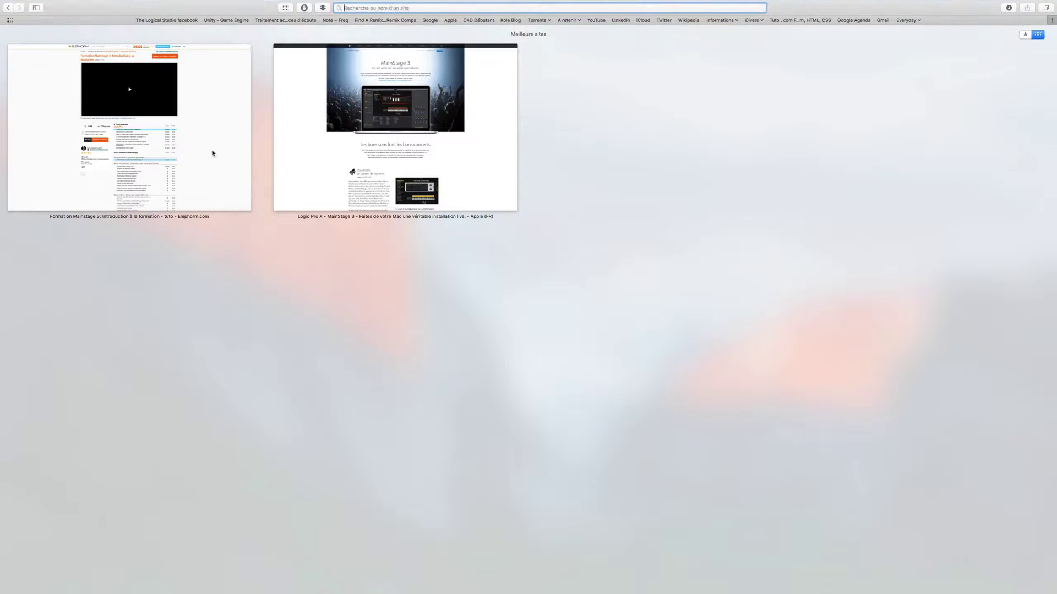
click(217, 116)
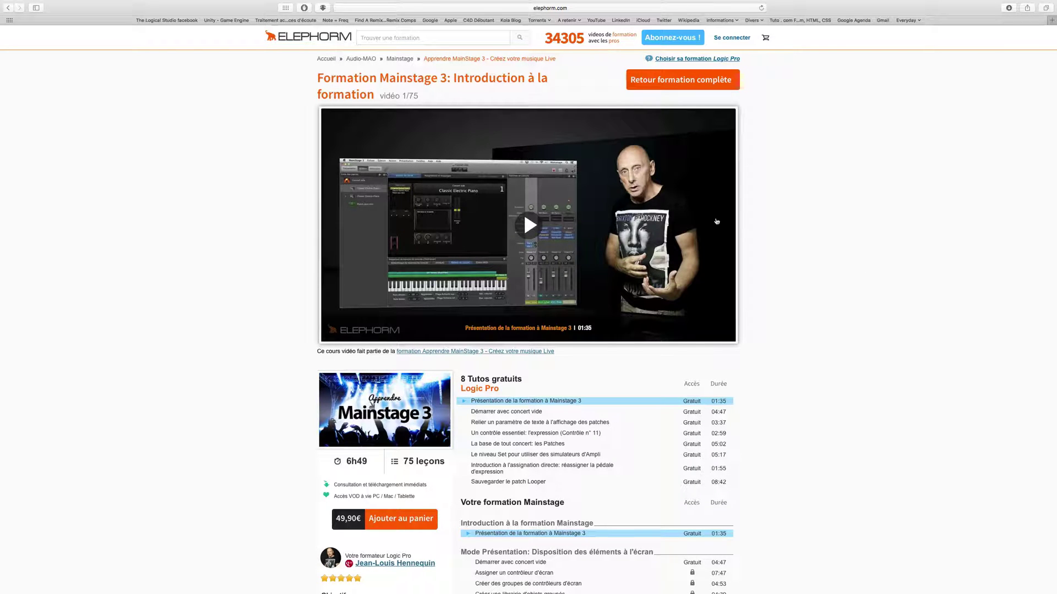
scroll(892, 319, down, 15)
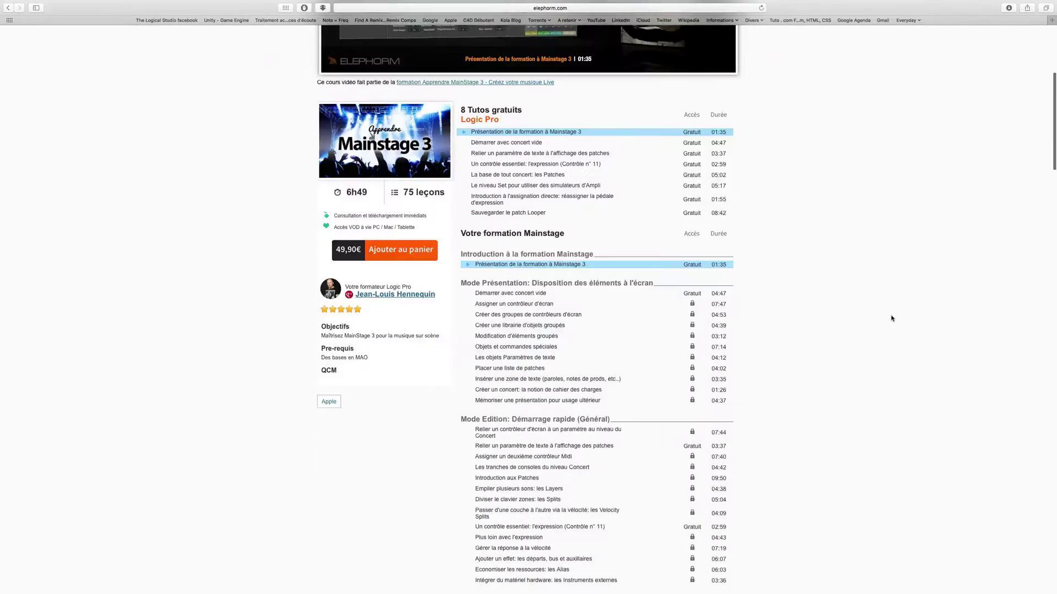
scroll(891, 319, down, 5)
scroll(892, 316, up, 20)
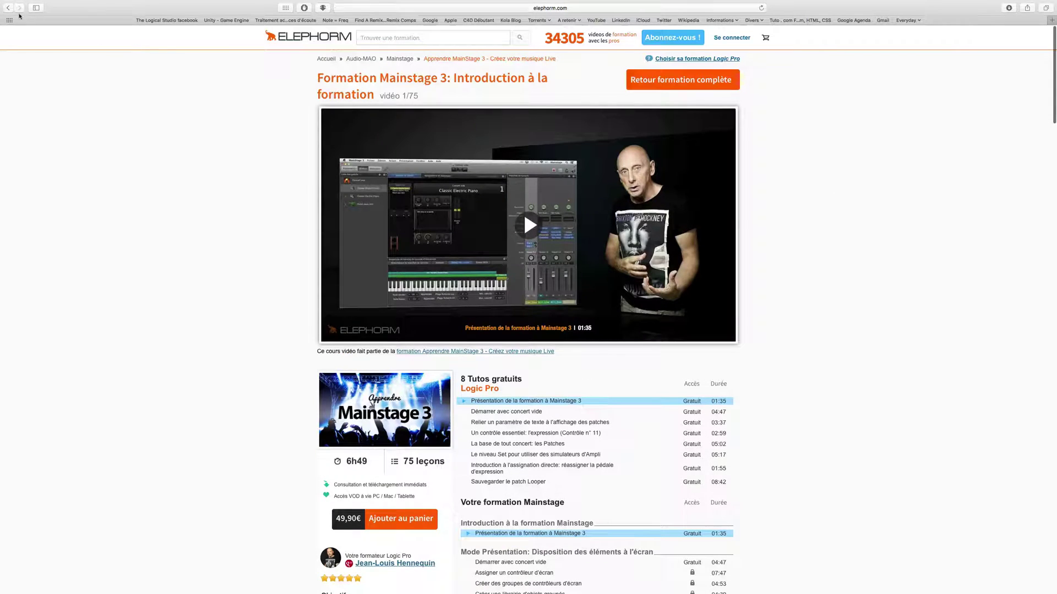
Step: Go back to Apple's MainStage 3 product page and show it full screen
click(25, 17)
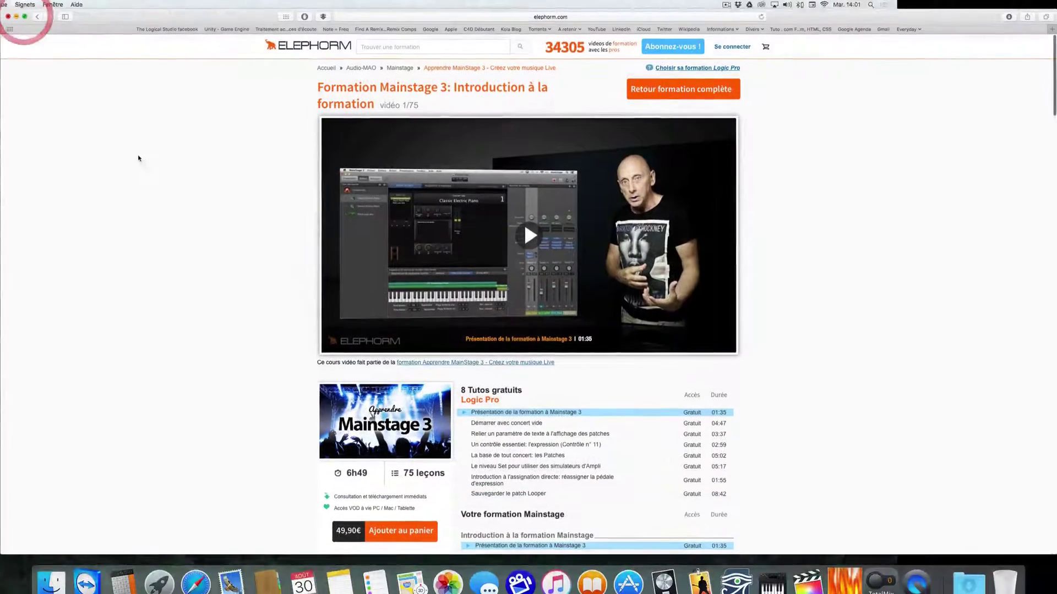
click(38, 17)
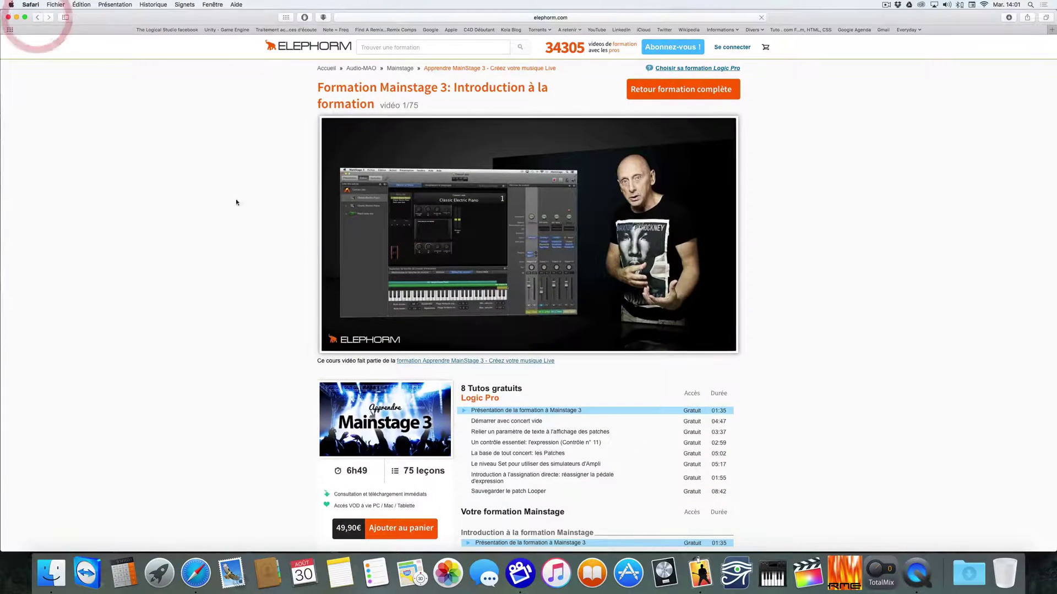
click(475, 126)
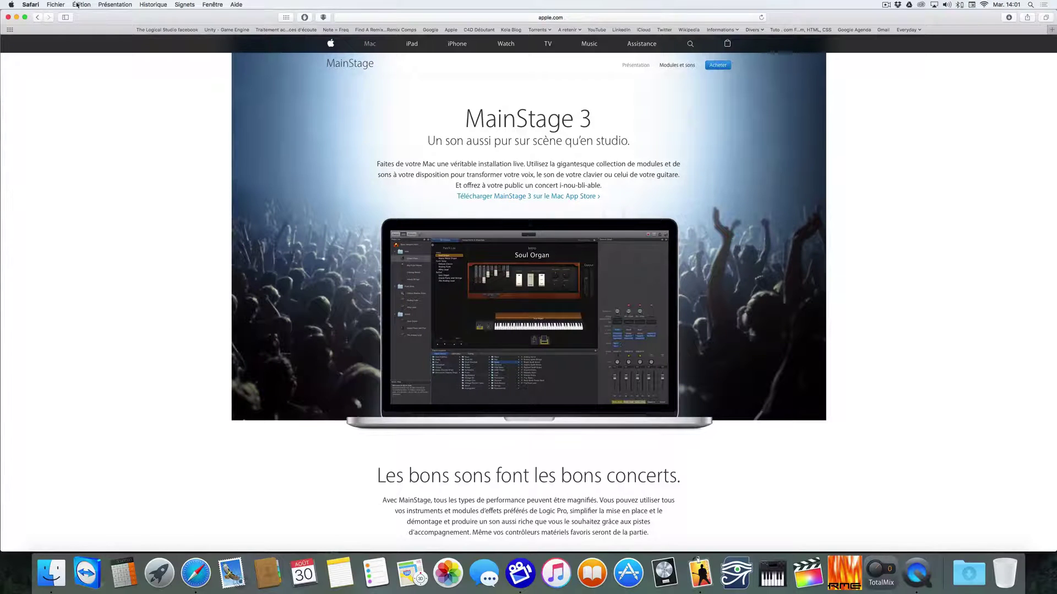
click(24, 17)
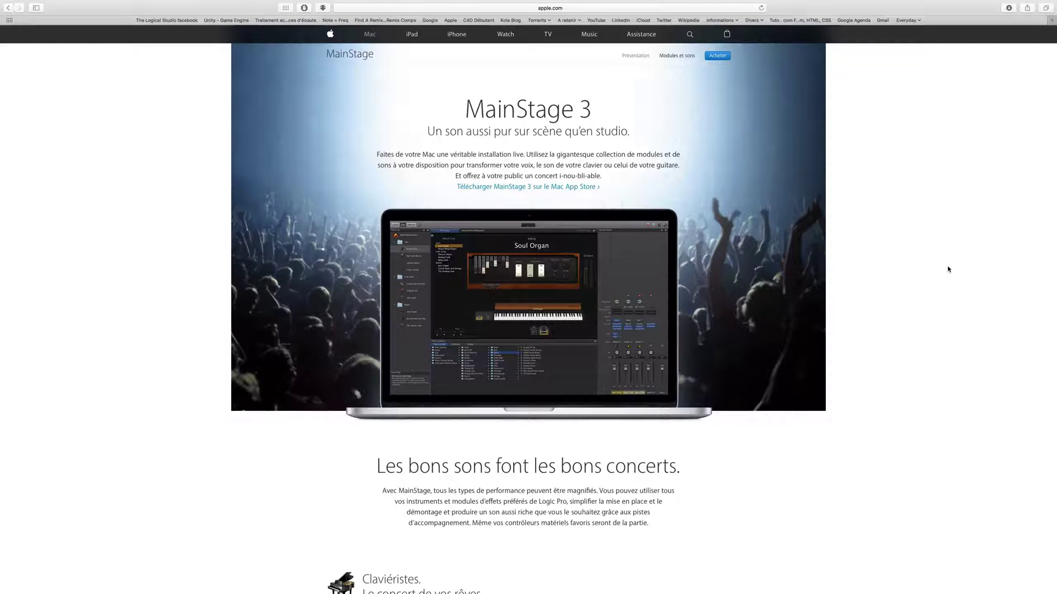
Step: Skim Apple's MainStage 3 presentation for keyboardists, guitarists and singers, and open its Mac App Store page to view the screenshots
scroll(500, 359, down, 8)
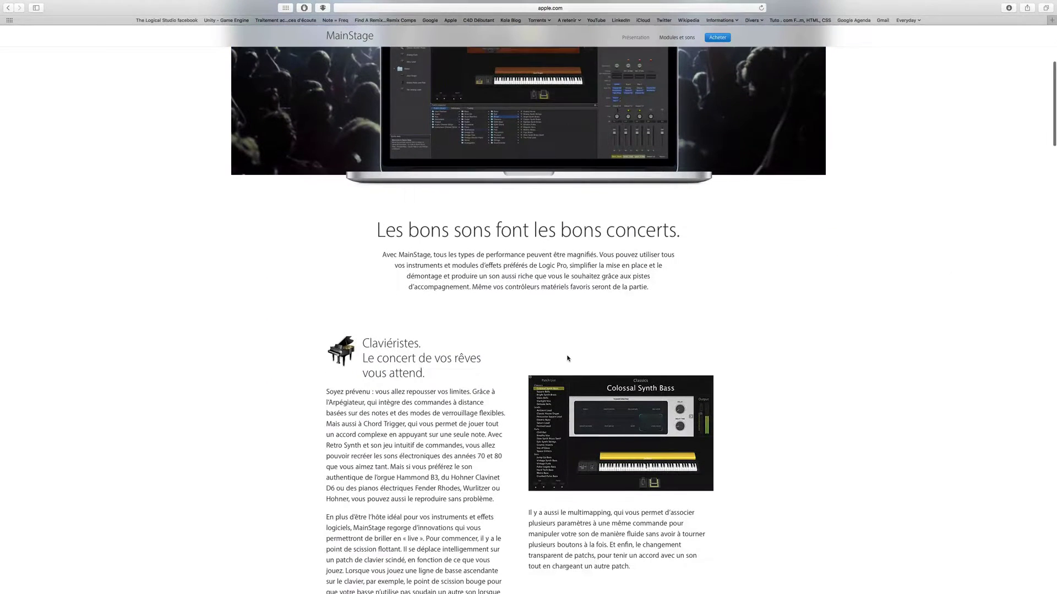
scroll(568, 358, down, 18)
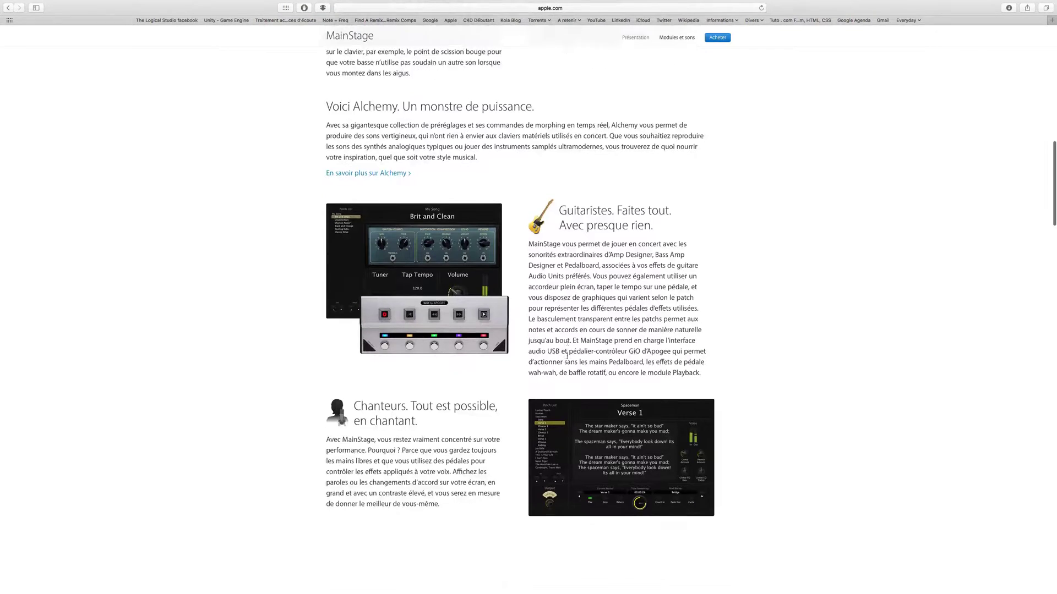
scroll(568, 358, up, 20)
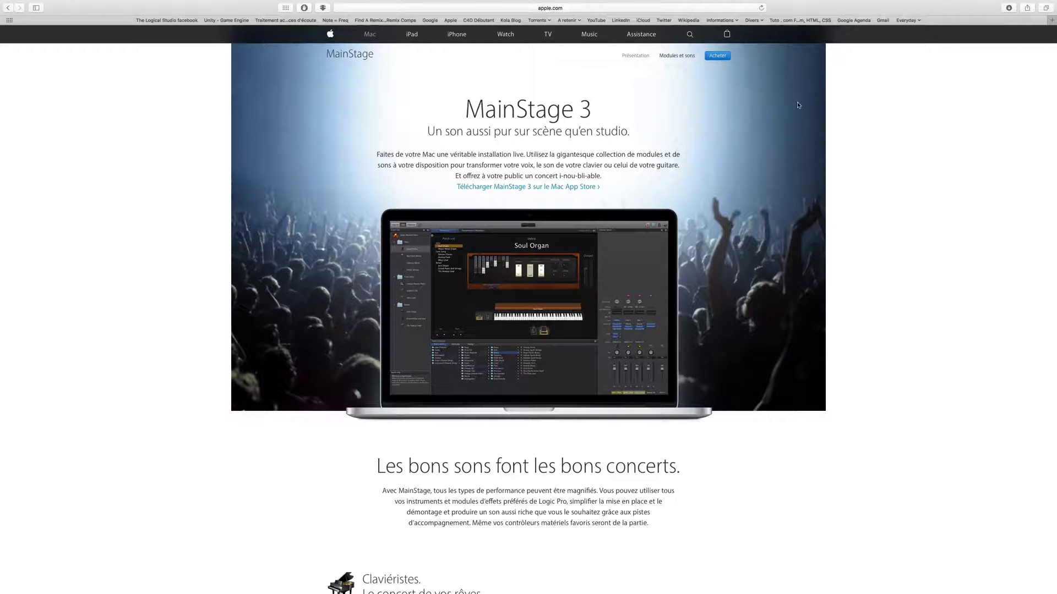
click(719, 60)
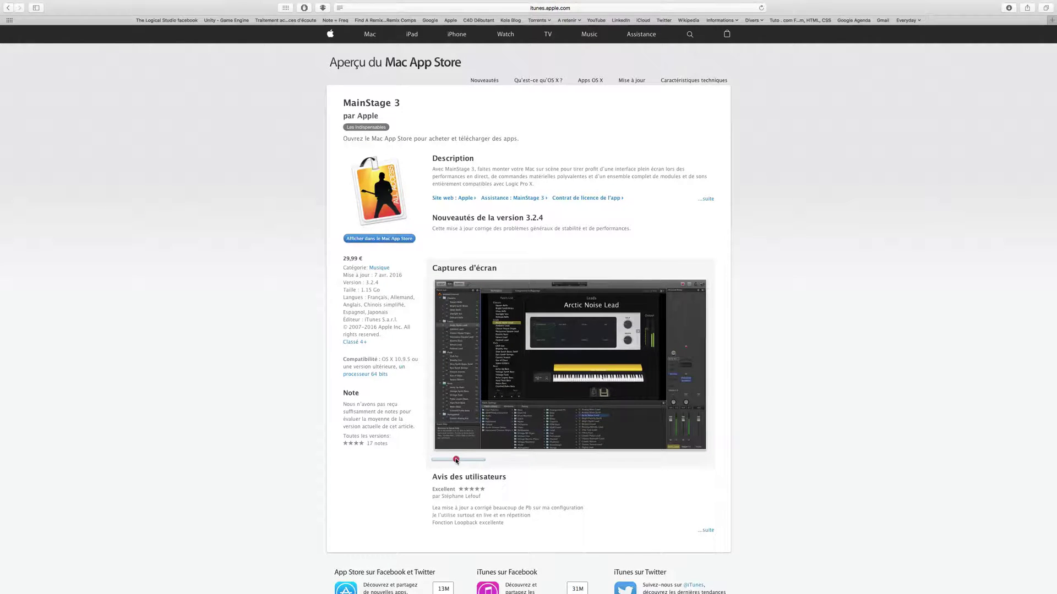
mouse_move(460, 462)
mouse_down()
mouse_move(681, 479)
mouse_move(676, 461)
mouse_move(457, 459)
mouse_up()
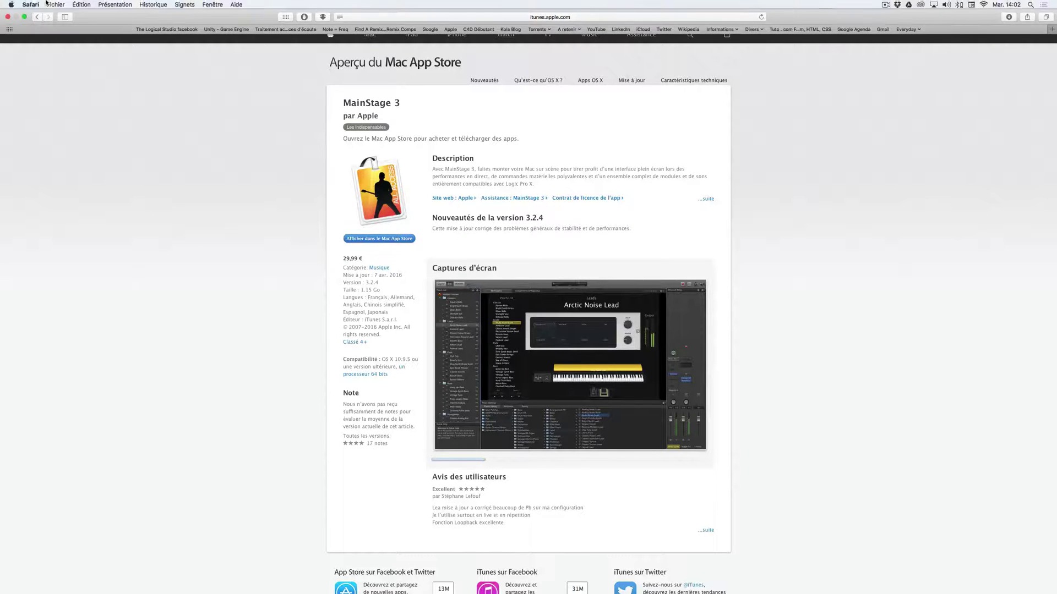
Step: Leave full screen, switch to MainStage 3, and start a new concert to bring up the template chooser
click(24, 18)
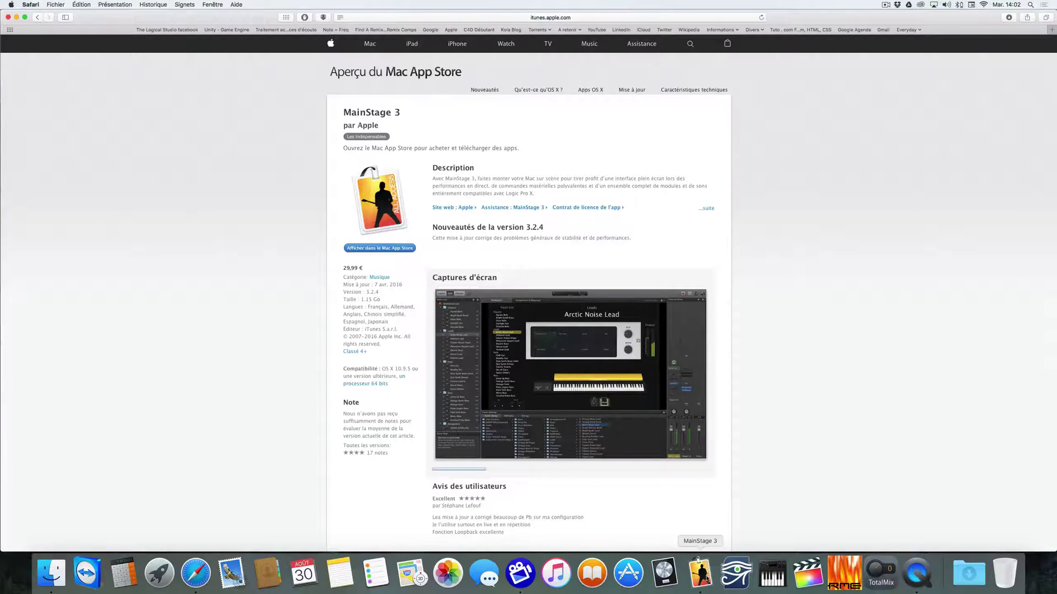
click(700, 573)
click(75, 5)
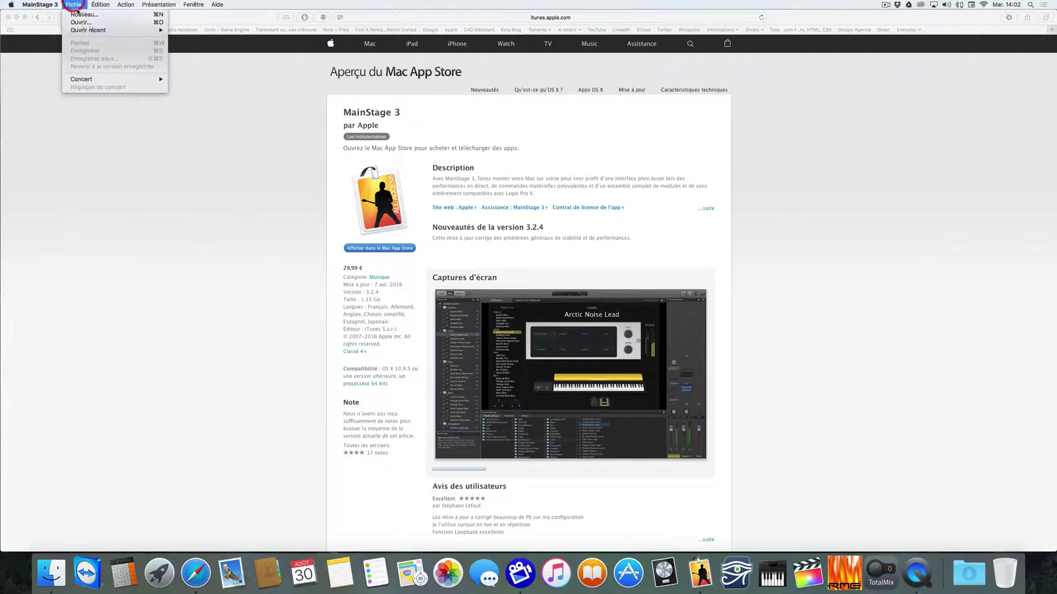
click(83, 17)
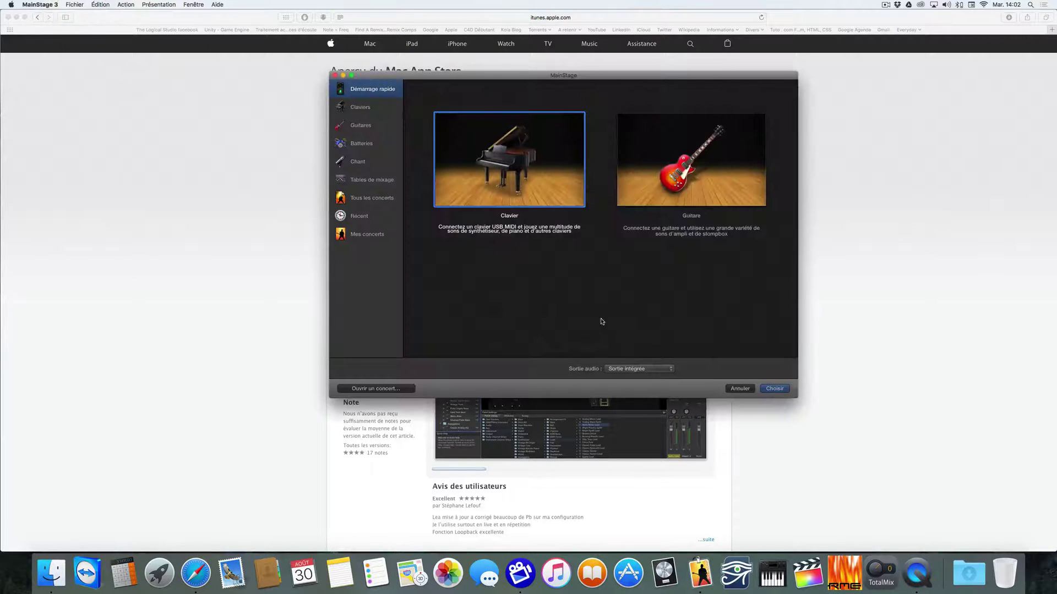
Step: Look at the Guitare and Chant templates, and create the concert from the Clavier template in Démarrage rapide
click(731, 171)
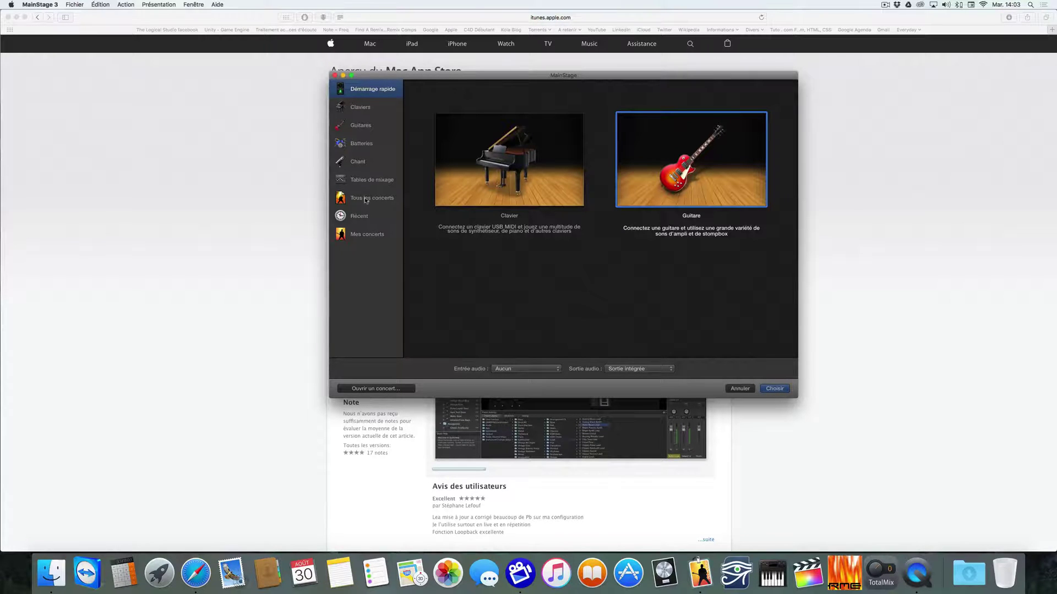
click(354, 163)
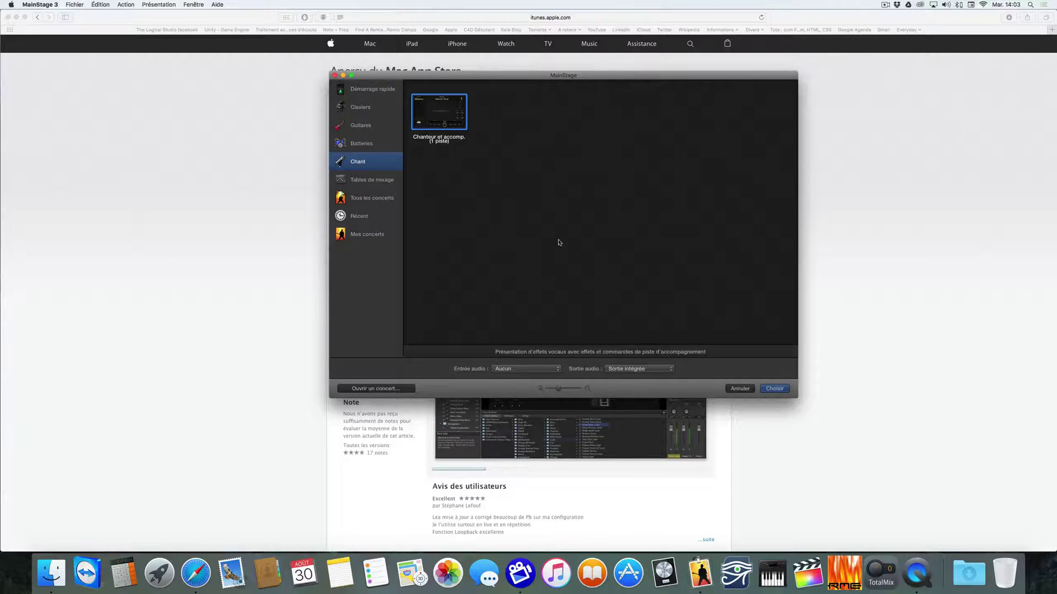
click(363, 91)
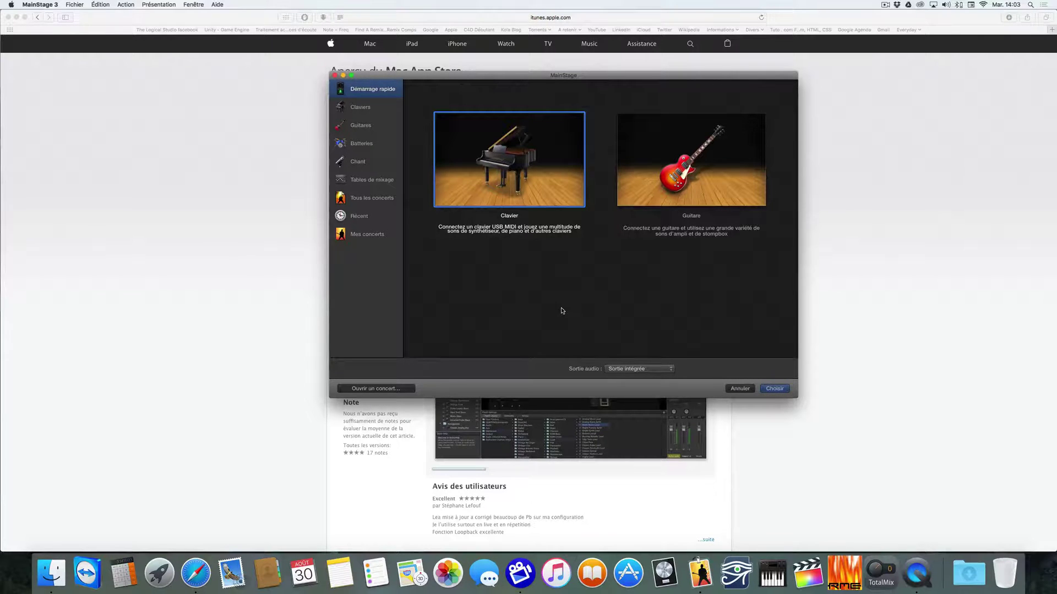
double_click(467, 151)
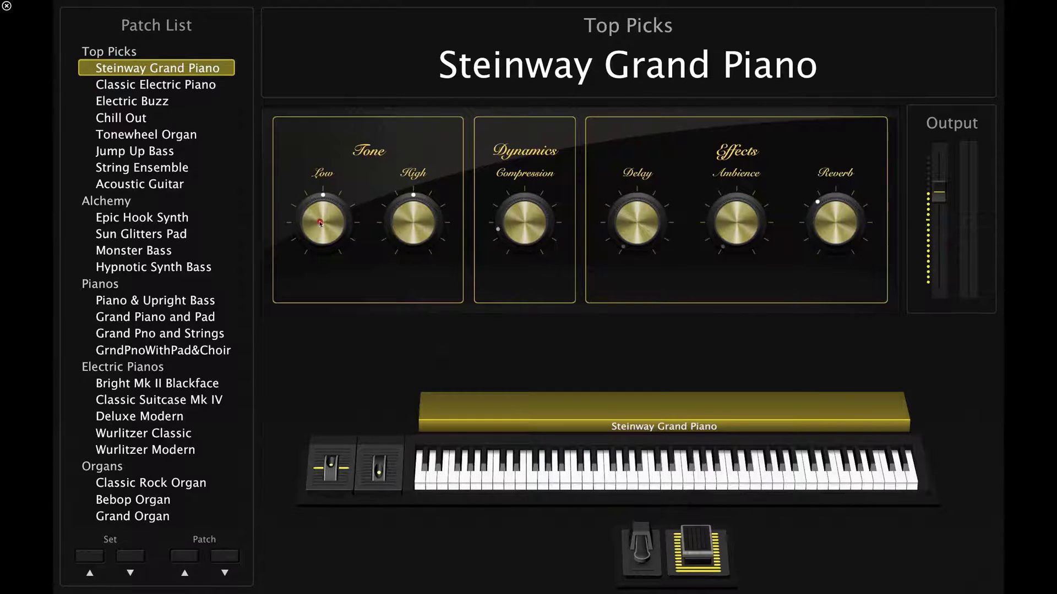
Step: Raise the Low tone knob of the Steinway Grand Piano patch and lower the Output fader
drag(320, 223, 326, 188)
mouse_move(942, 193)
mouse_down()
mouse_move(948, 248)
mouse_move(946, 177)
mouse_move(945, 212)
mouse_up()
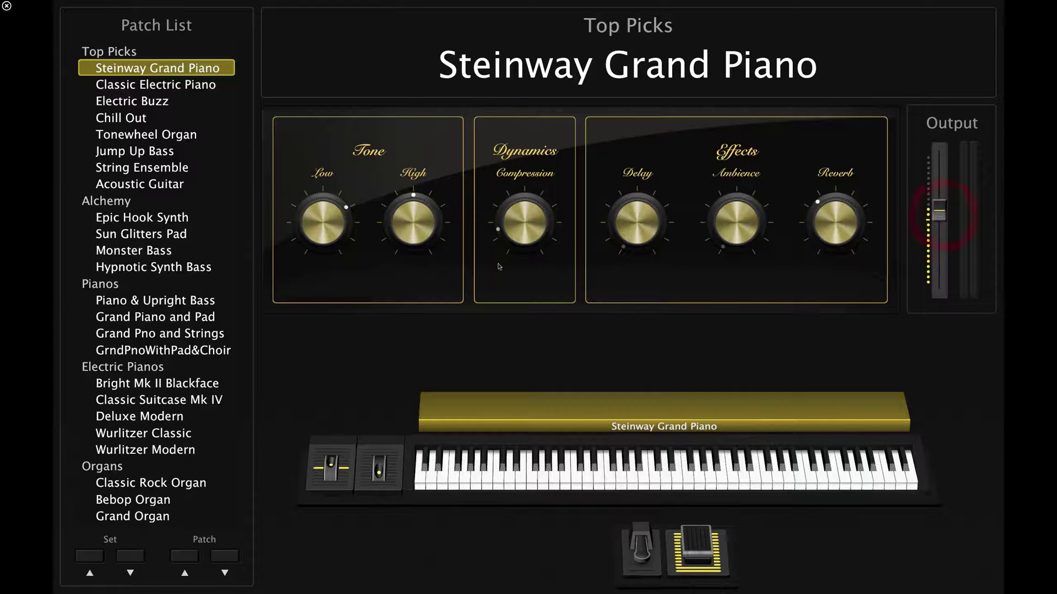
Step: Display the controls of the Classic Suitcase Mk IV, Grand Organ and Seventies Clav patches, and return to Steinway Grand Piano
click(196, 321)
click(169, 399)
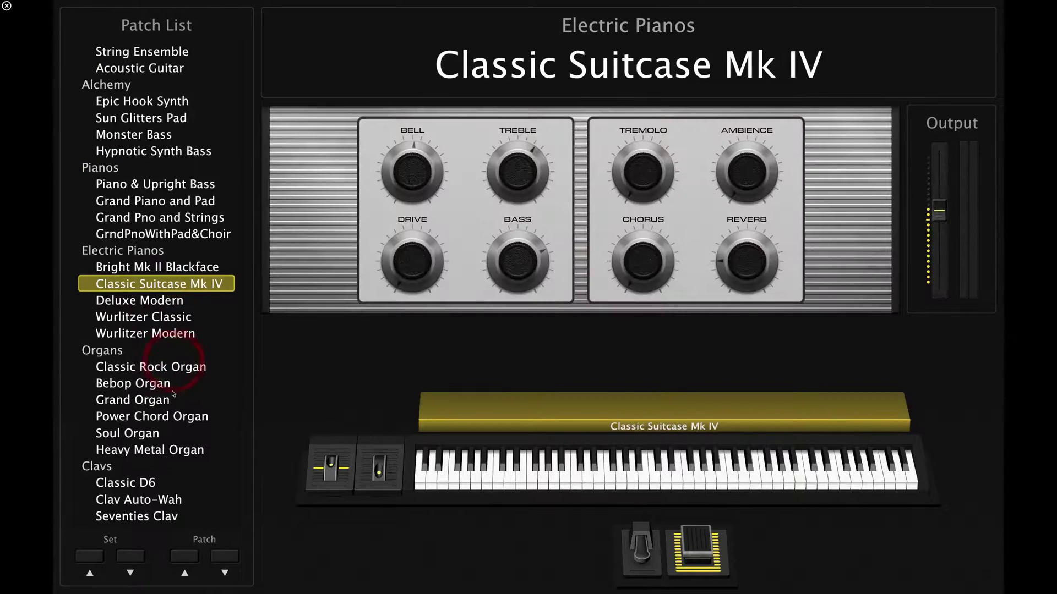
click(169, 399)
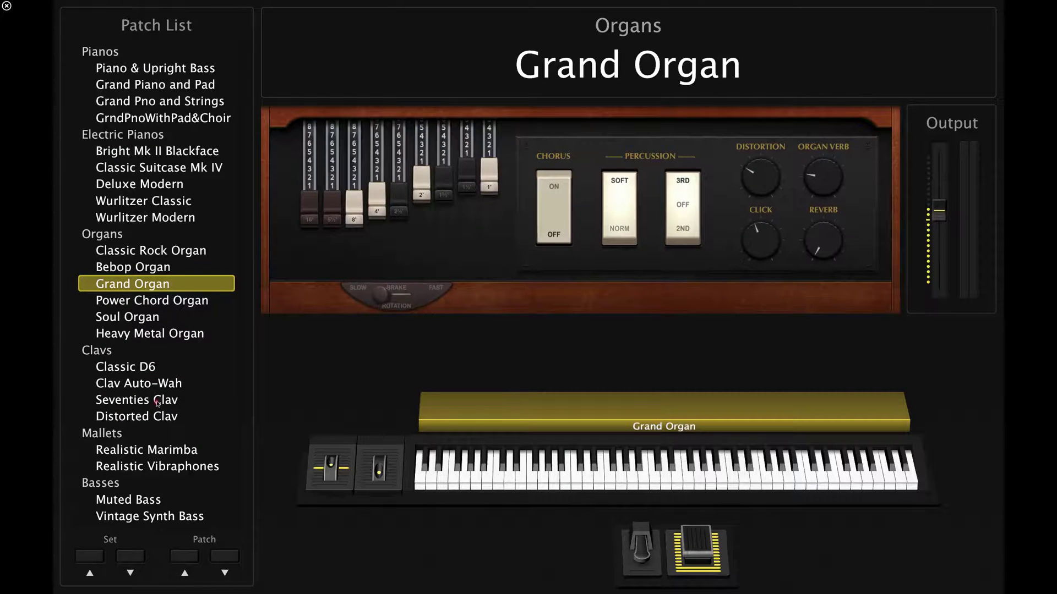
click(168, 412)
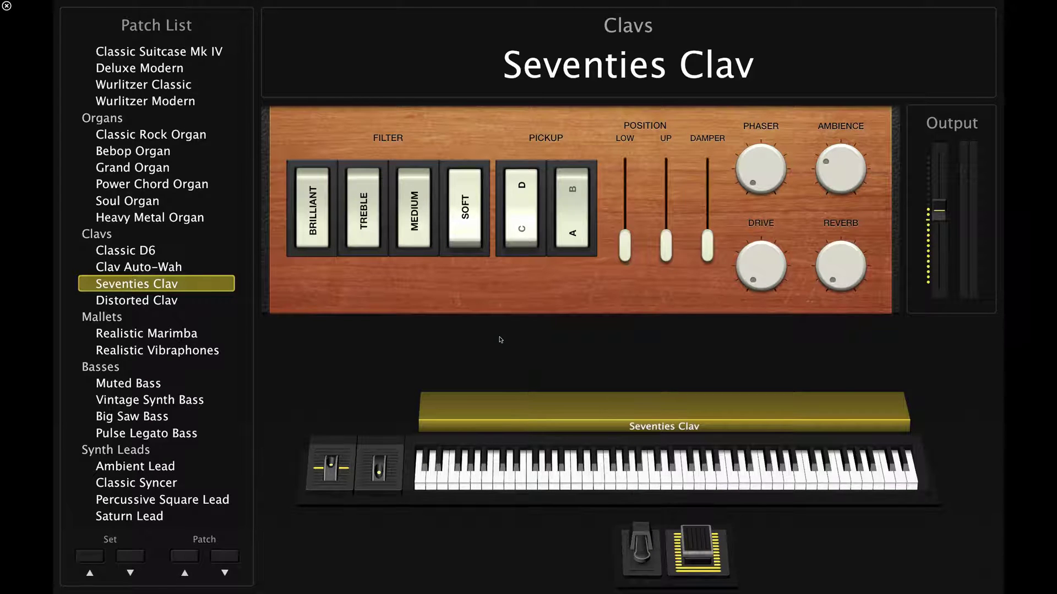
scroll(165, 303, up, 10)
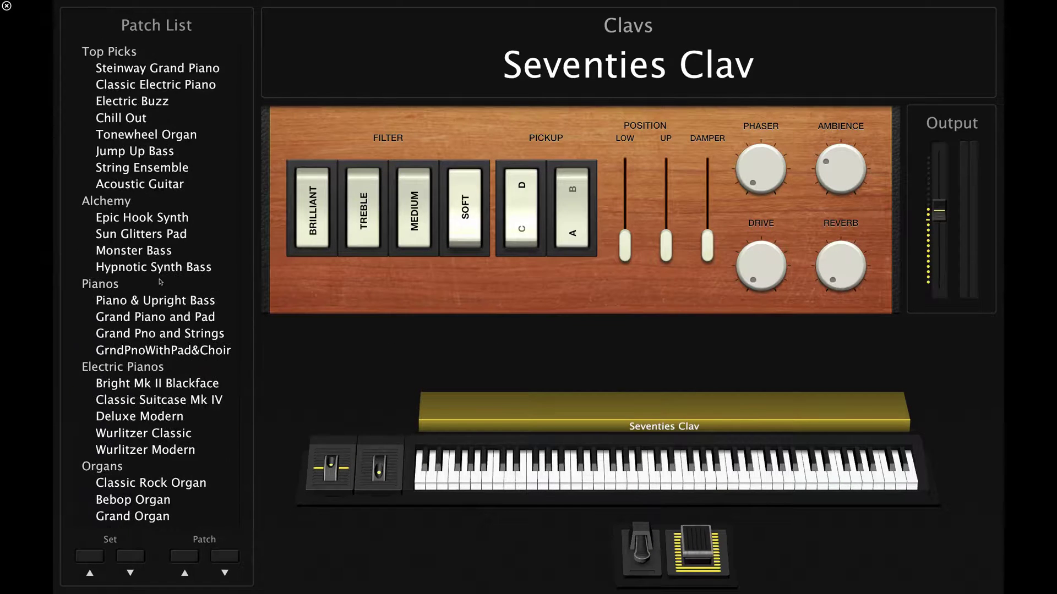
click(123, 67)
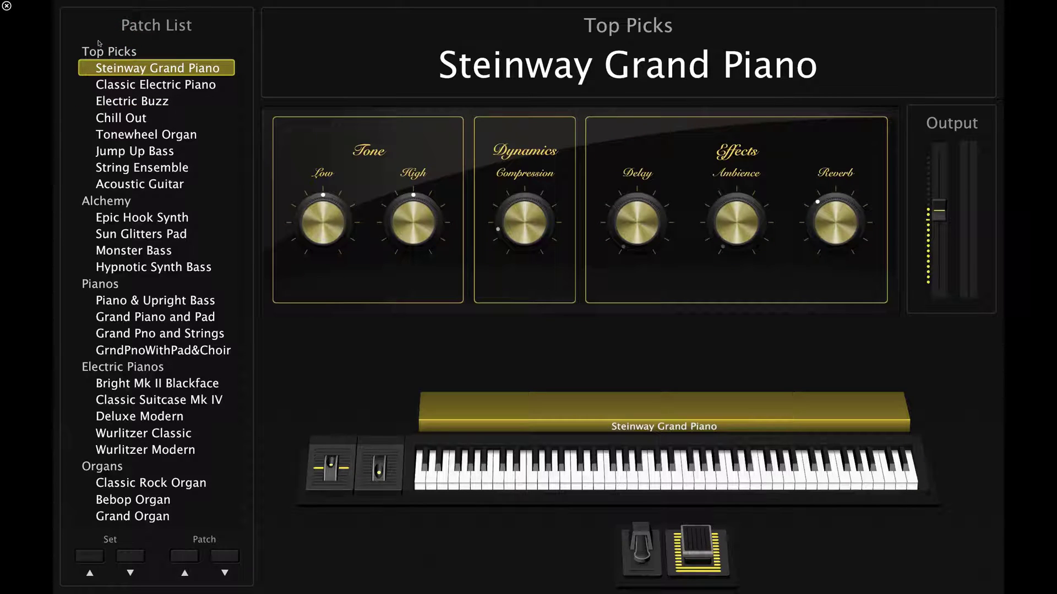
Step: Leave performance view, enlarge the window to full screen, and look at the Présentation and Édition modes before returning to Exécution mode
click(7, 6)
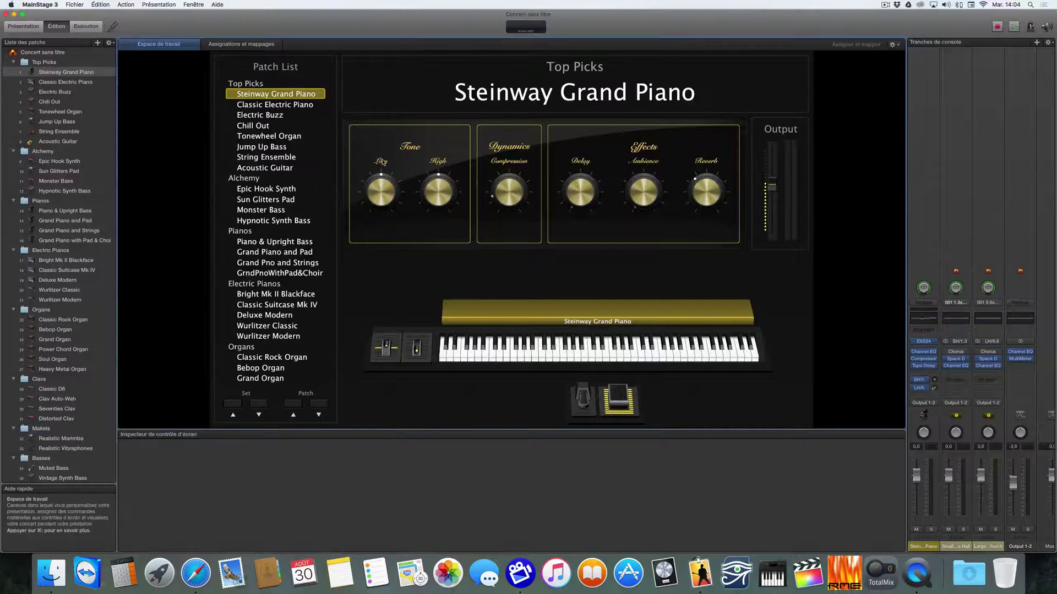
click(23, 13)
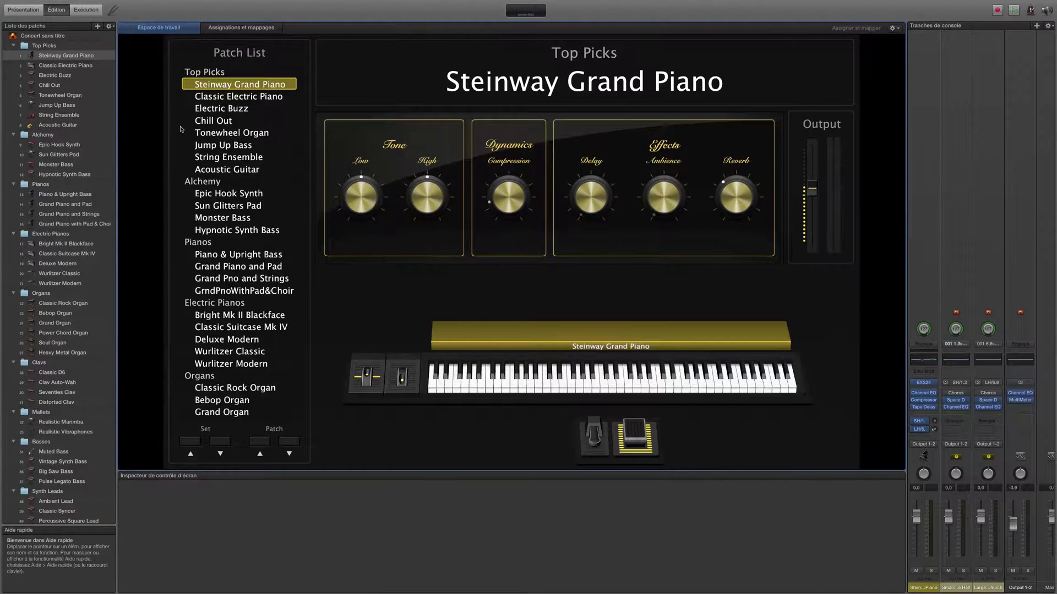
click(23, 9)
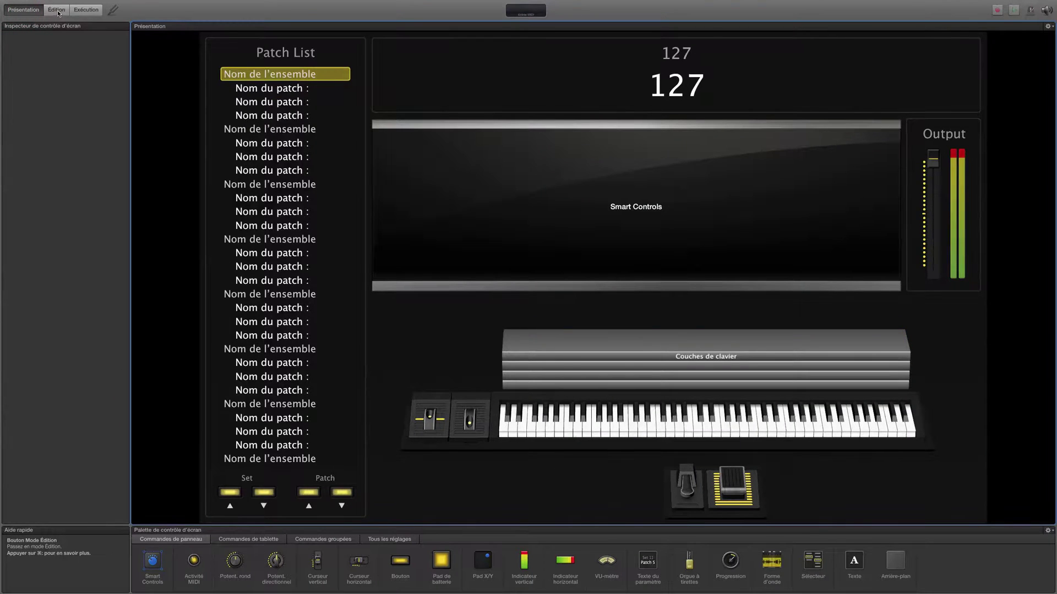
click(58, 11)
click(86, 12)
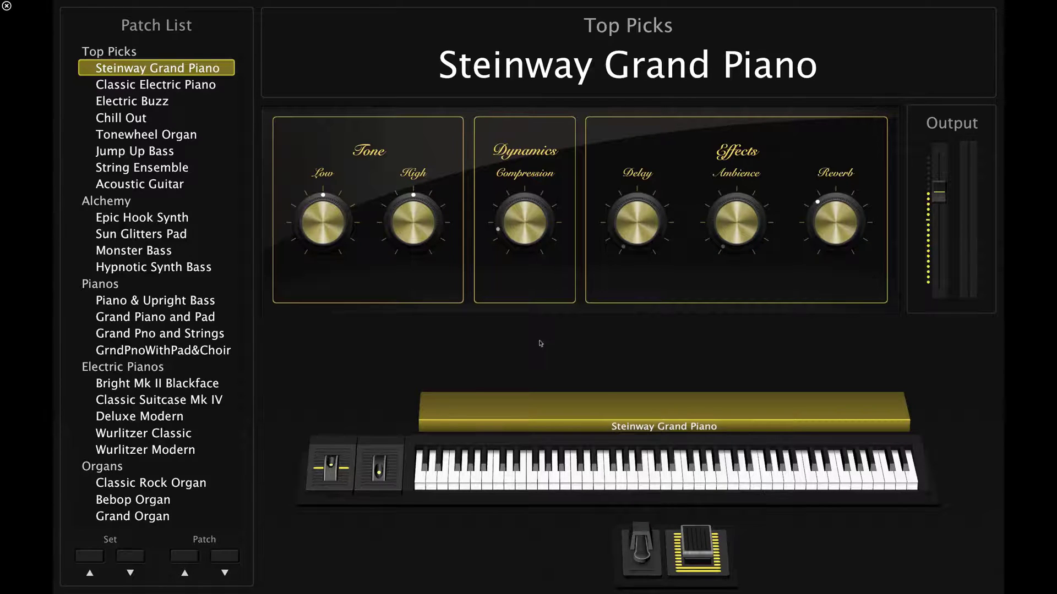
Step: Leave performance view, widen the Tranches de console area, and look at Présentation and Exécution modes before returning to Édition mode
key(Escape)
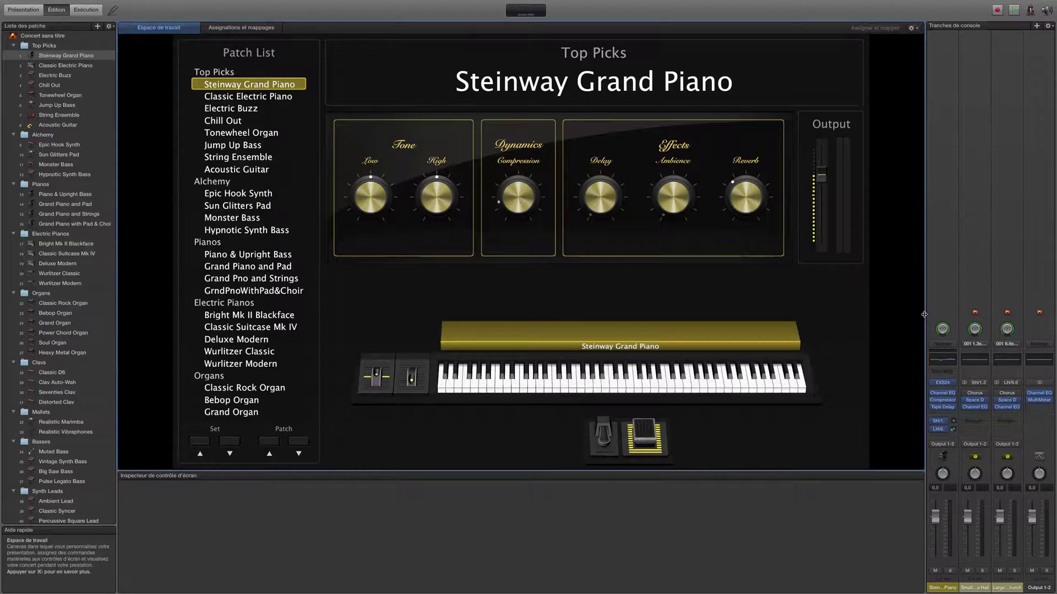
drag(924, 314, 838, 315)
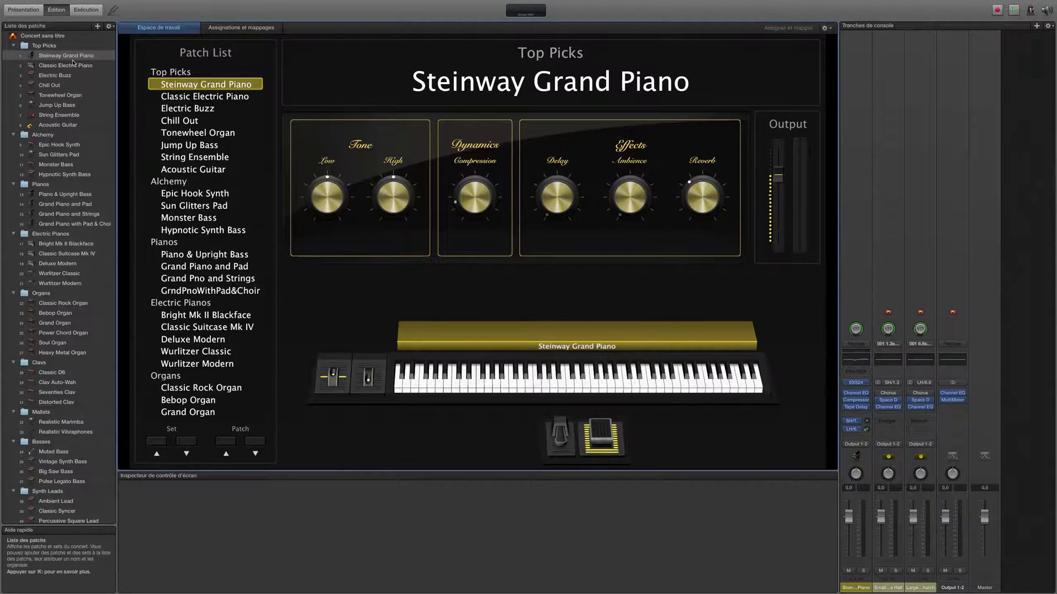
click(23, 10)
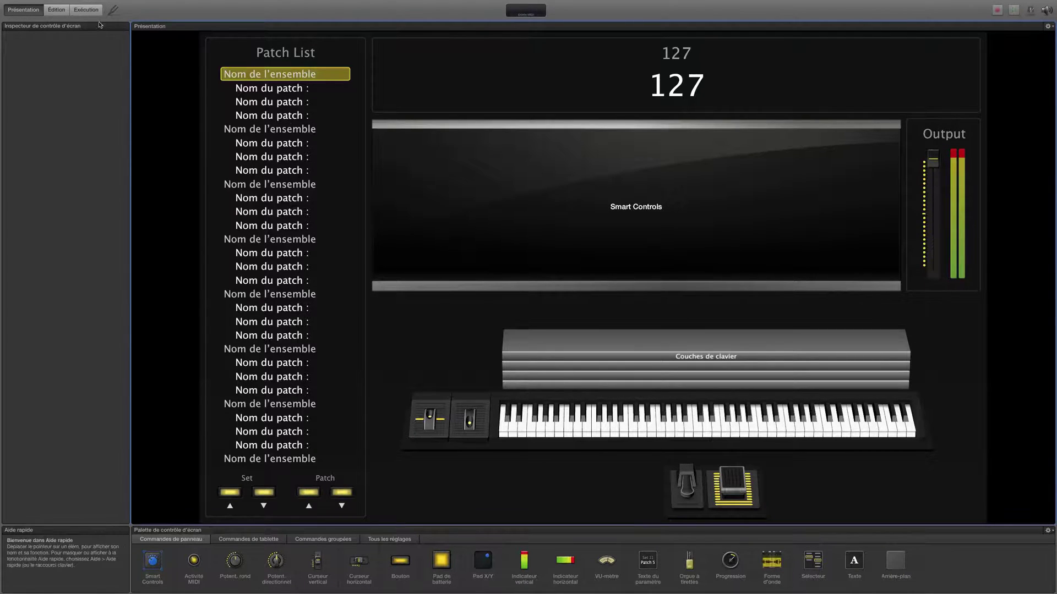
click(86, 10)
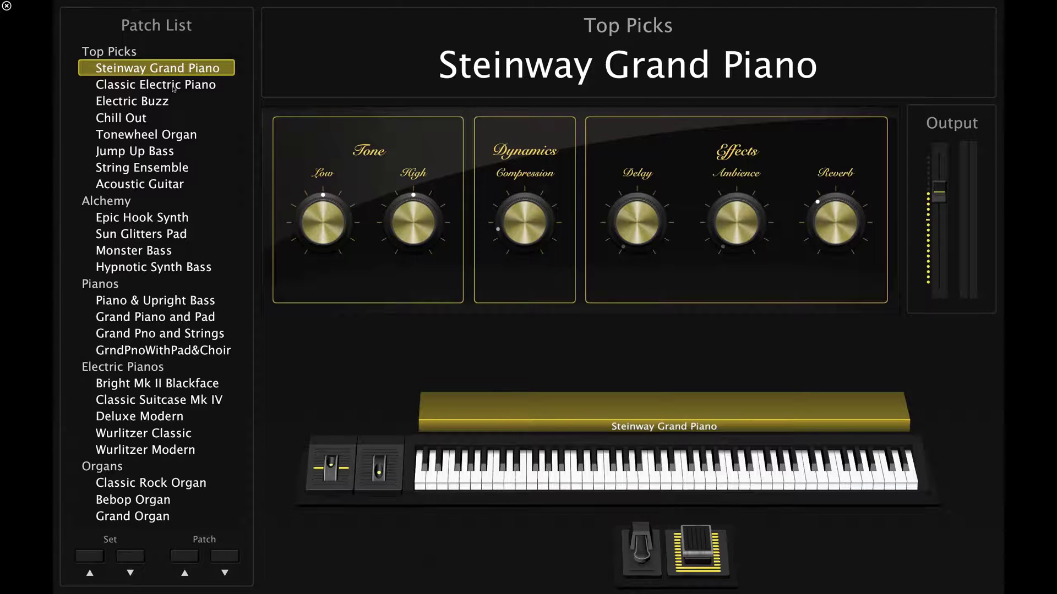
click(7, 5)
click(56, 10)
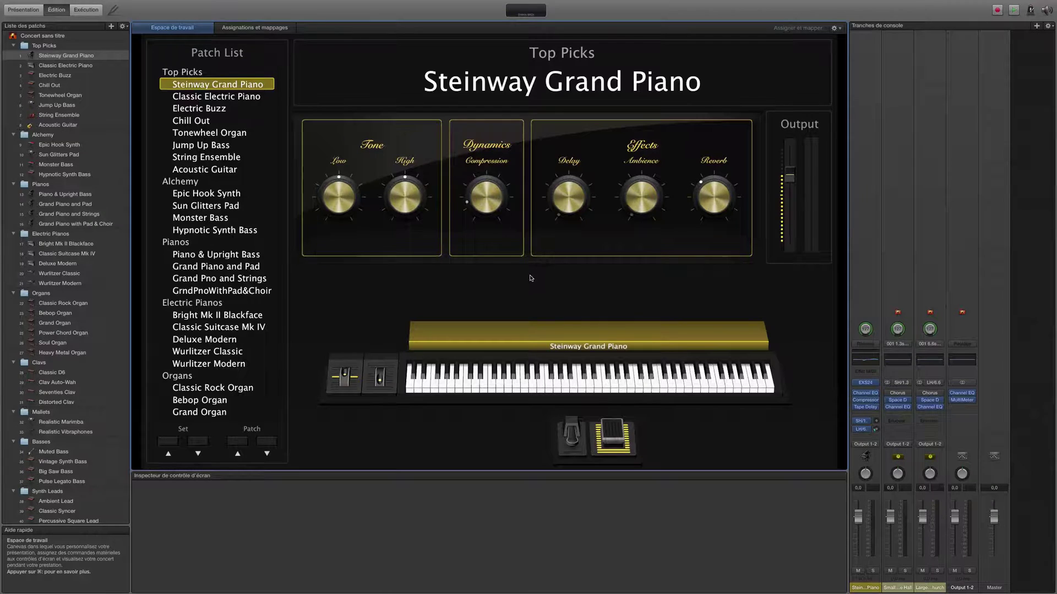
Step: Raise the Delay knob of the Steinway Grand Piano patch and look at it in Exécution mode before returning to Édition mode
click(564, 201)
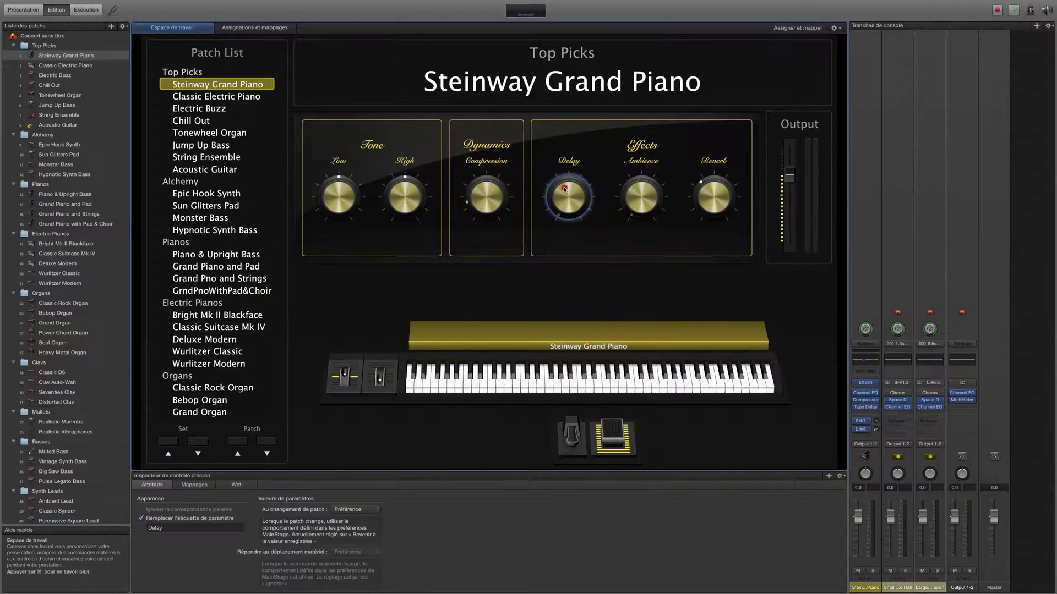
mouse_move(566, 191)
mouse_down()
mouse_move(566, 208)
mouse_move(567, 190)
mouse_up()
click(86, 9)
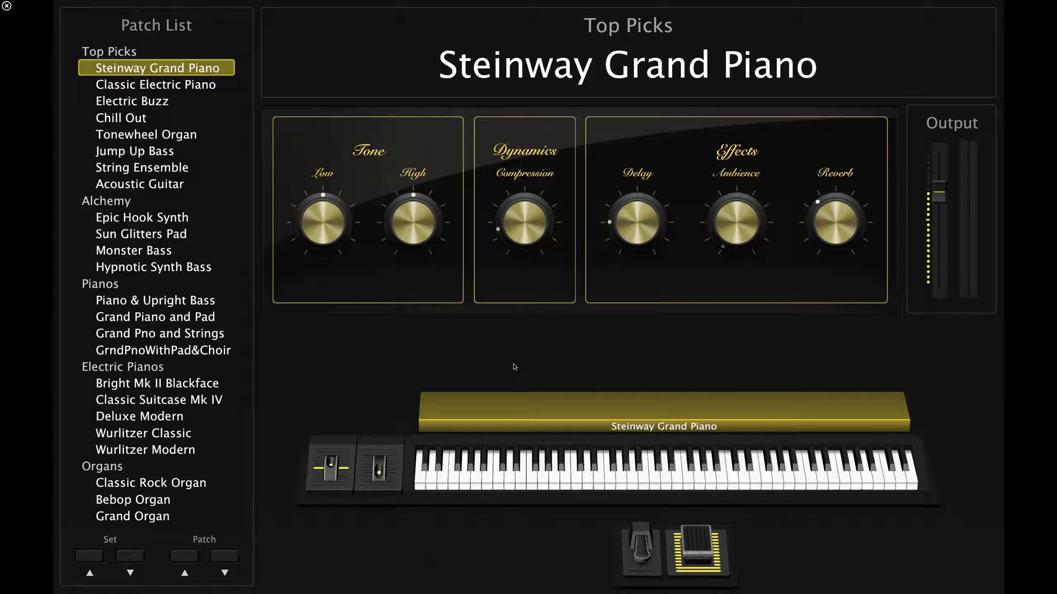
key(Escape)
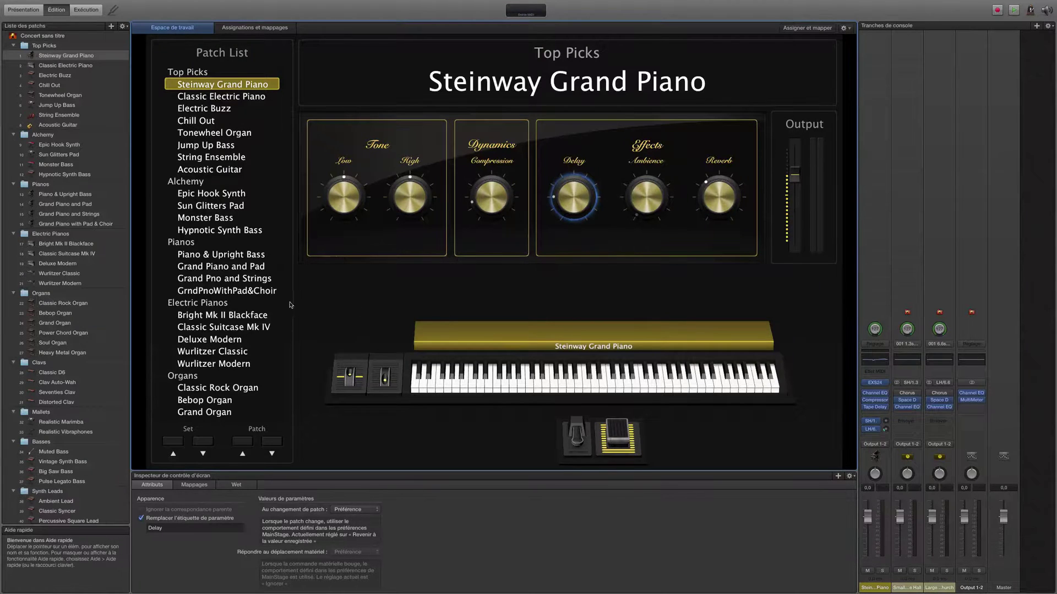
click(347, 237)
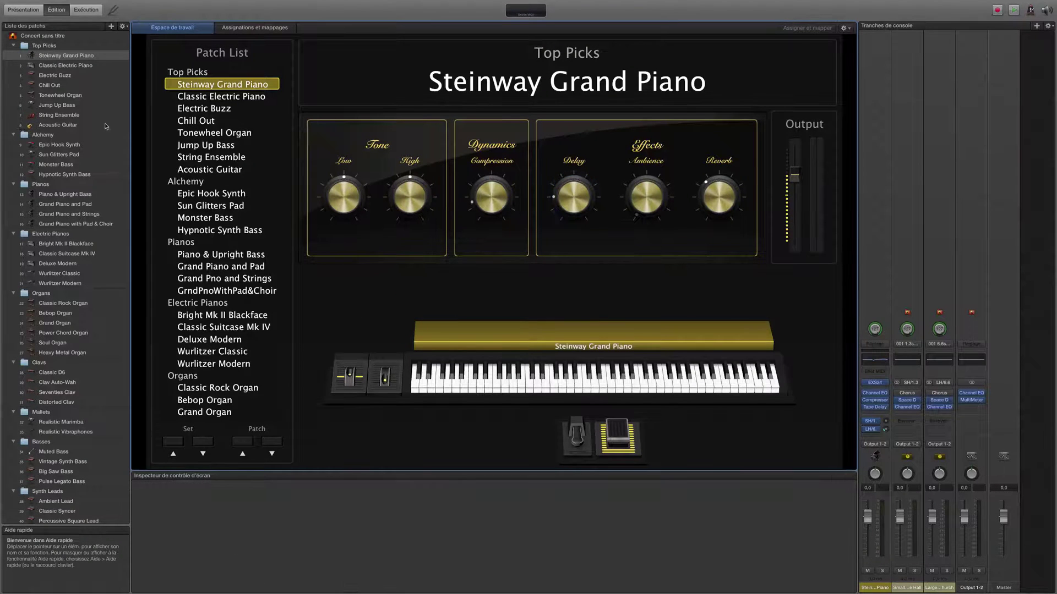
Step: Compare the Présentation, Édition and Exécution modes in two rounds, ending in Édition mode
click(23, 9)
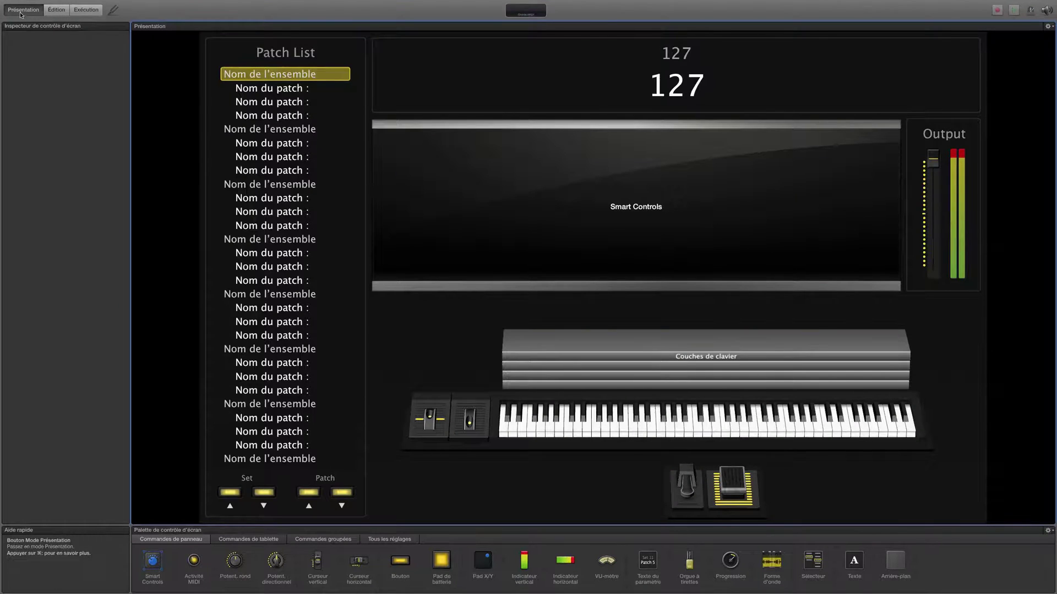
click(56, 9)
click(85, 9)
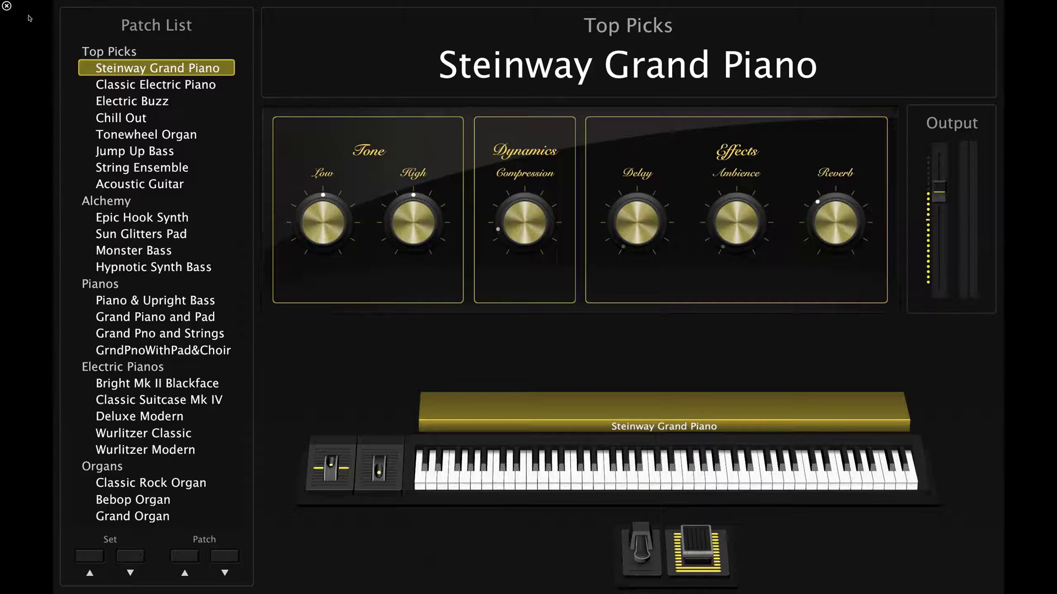
click(7, 6)
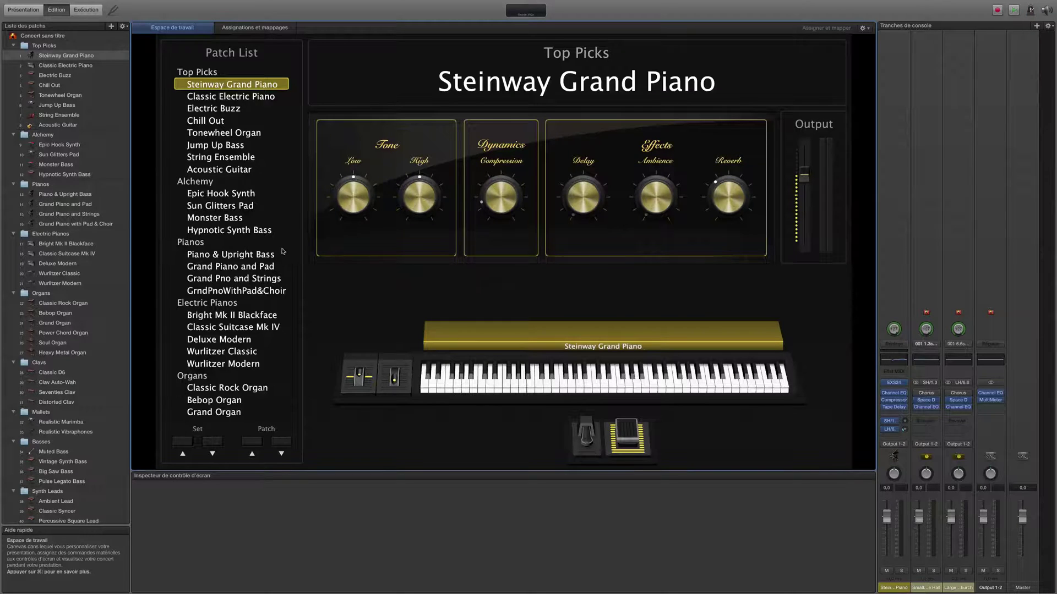
click(23, 9)
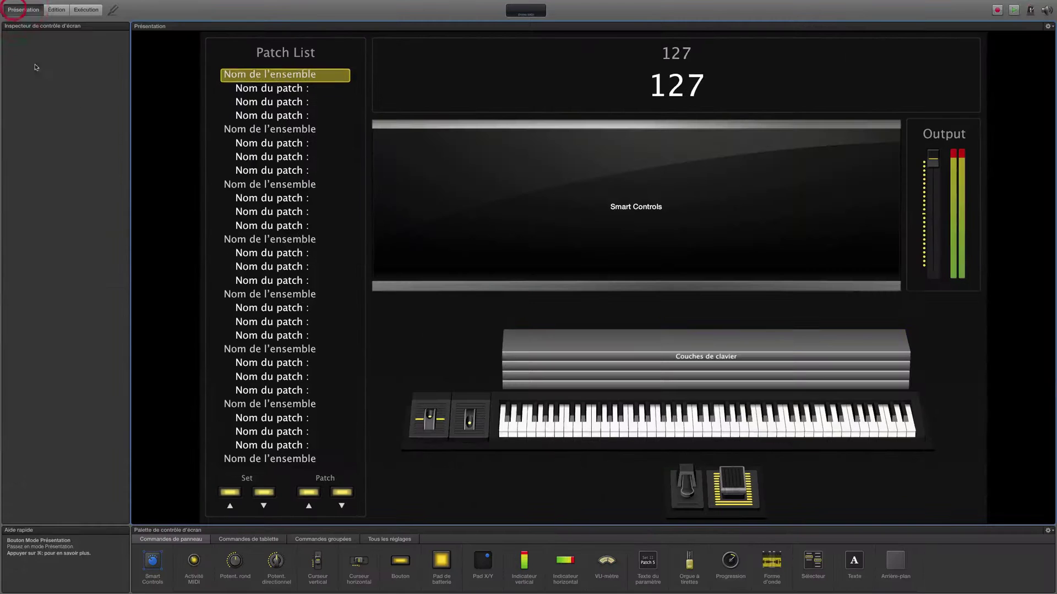
click(57, 10)
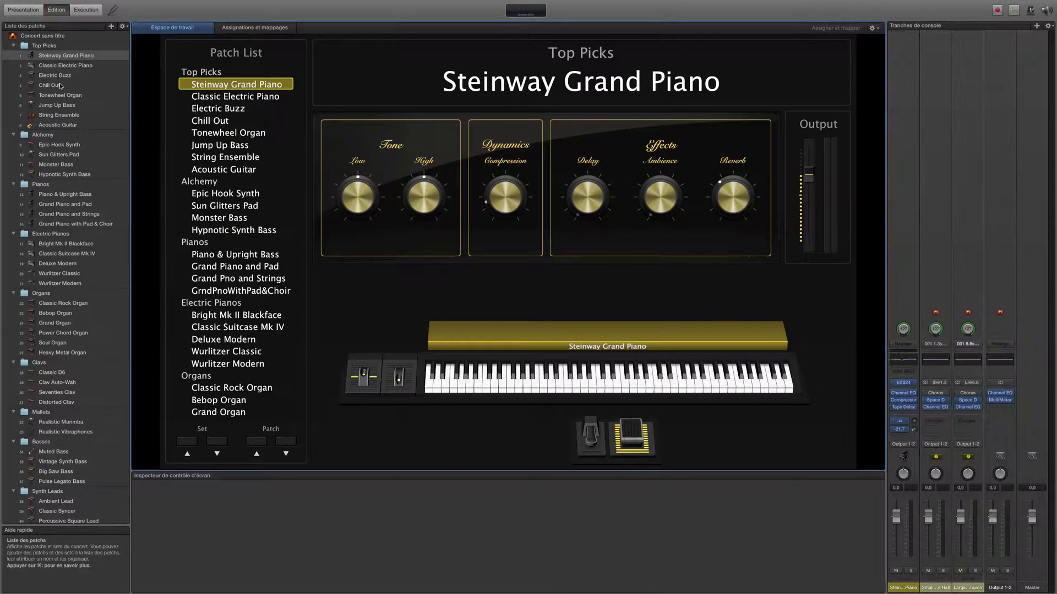
click(86, 10)
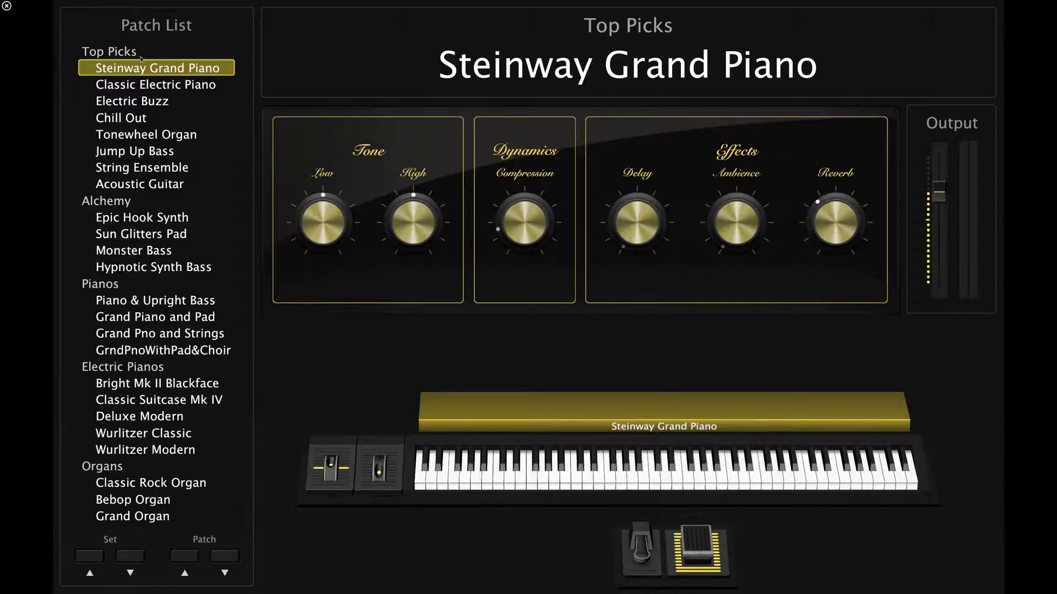
click(6, 7)
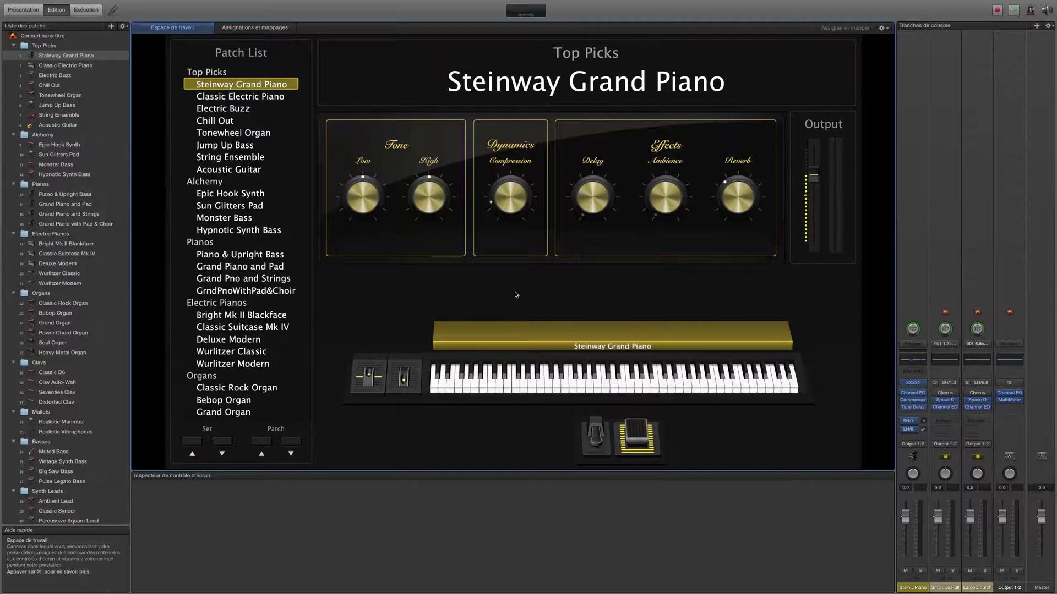
Step: In Présentation mode, delete the keyboard and the two pedals from the layout
click(26, 10)
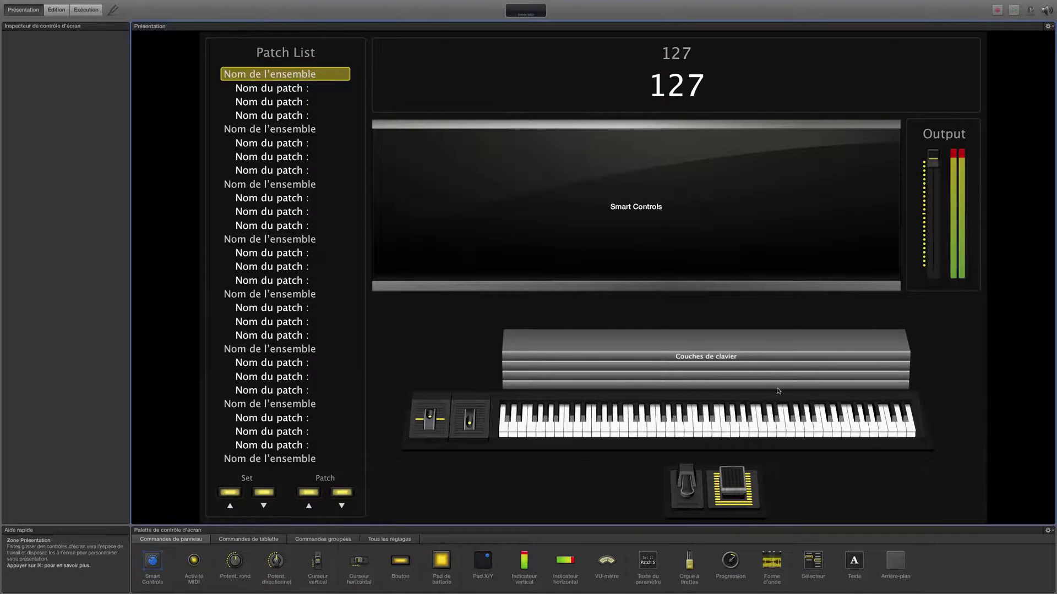
click(647, 421)
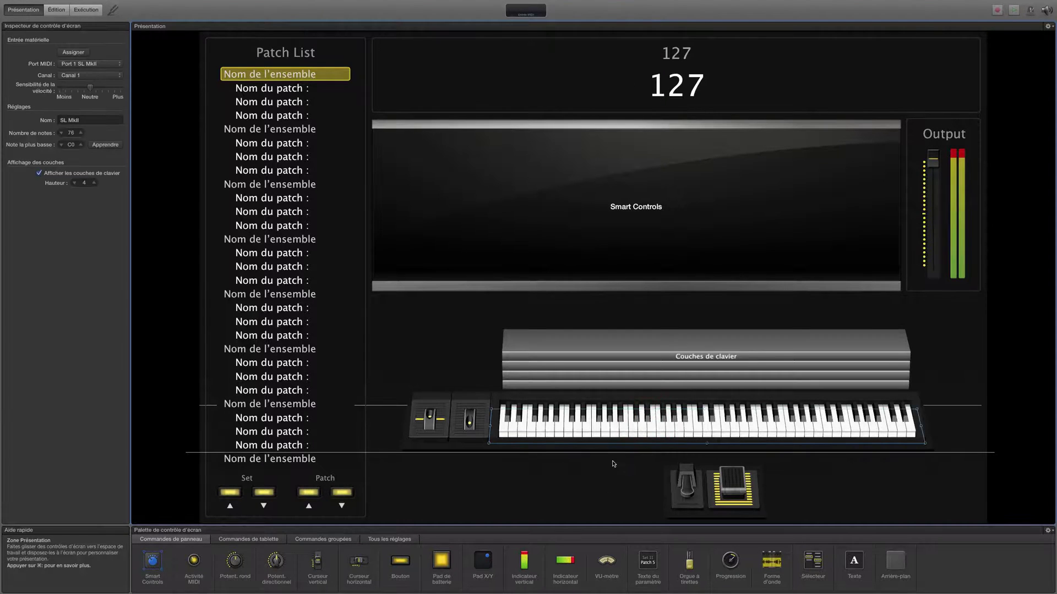
key(BackSpace)
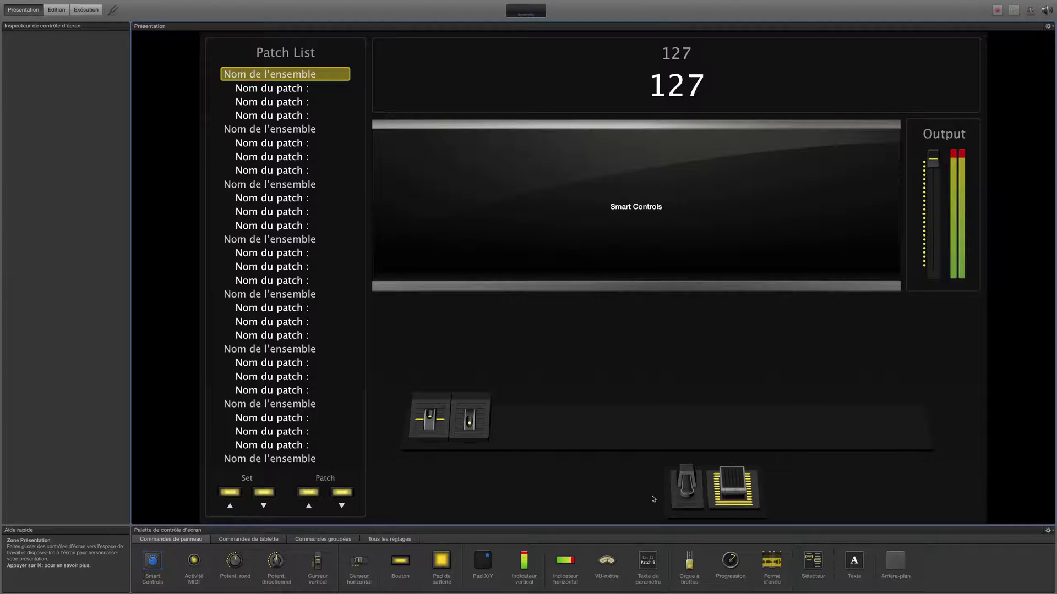
drag(641, 484, 787, 515)
key(Delete)
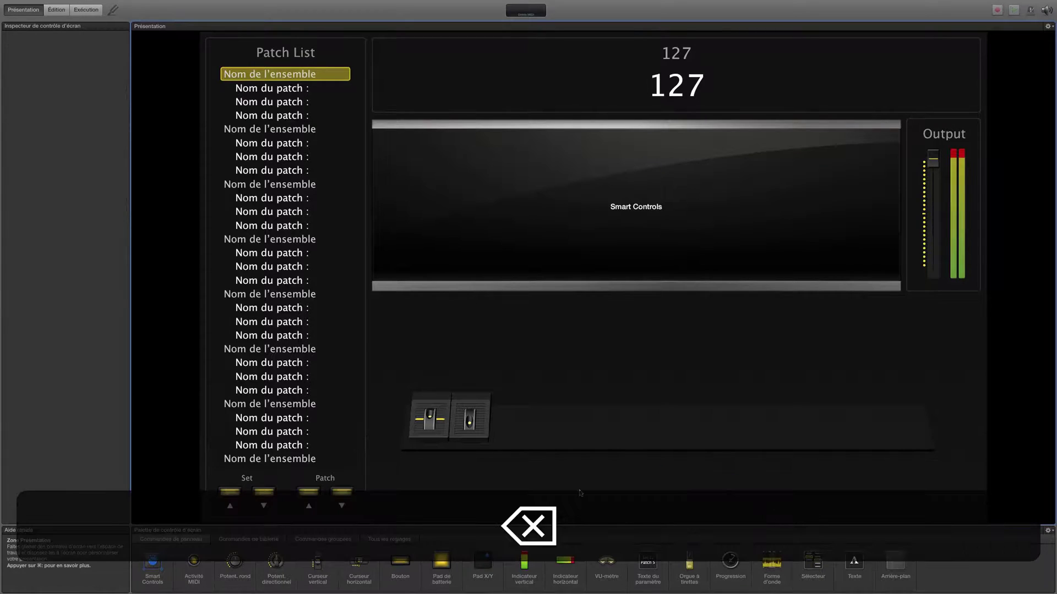
Step: Delete the pitch bend and modulation wheels from the layout
click(444, 436)
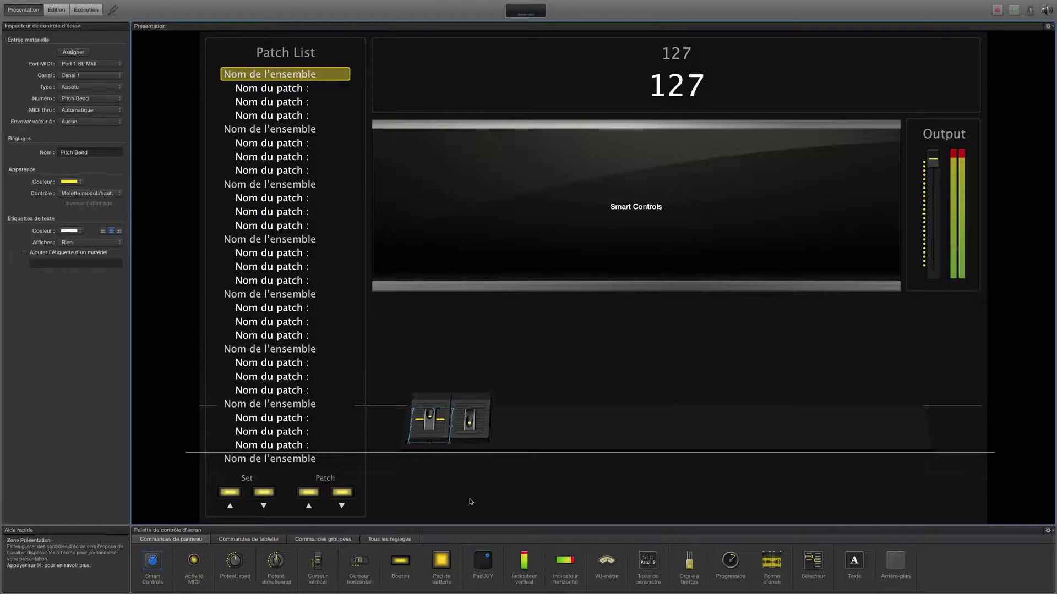
key(Delete)
click(469, 421)
key(Delete)
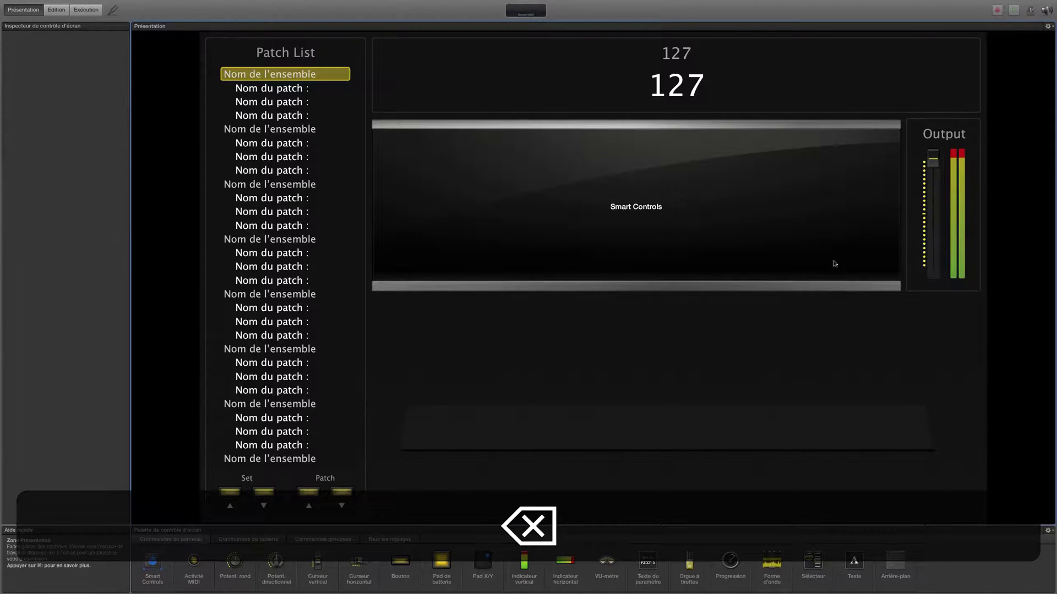
Step: Delete the Smart Controls area and the two parameter text displays above it
click(830, 229)
key(Delete)
click(686, 74)
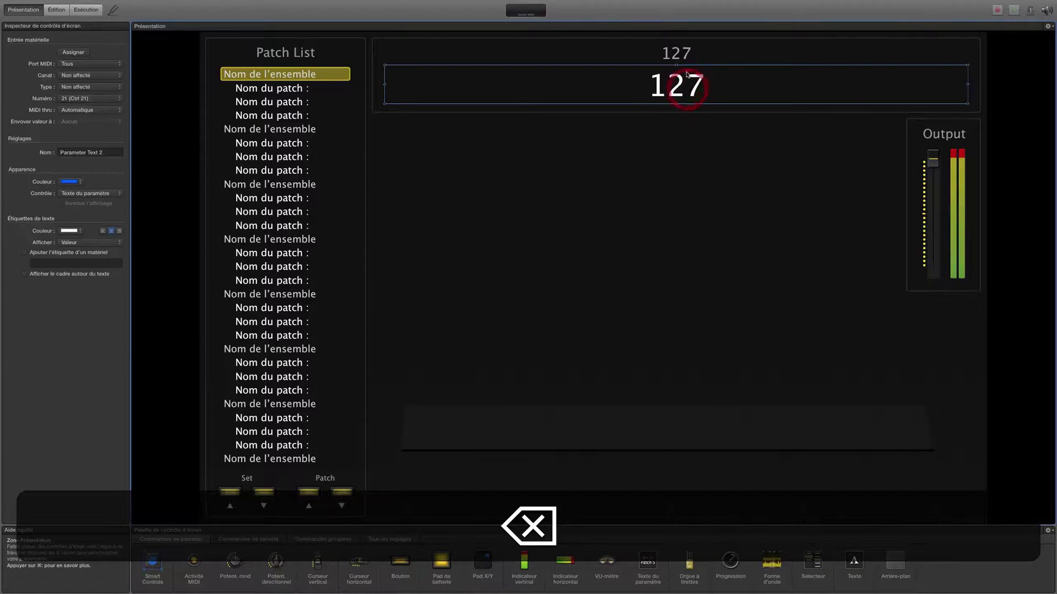
key(Delete)
click(677, 49)
key(Delete)
Step: Delete the Output fader, its level meters and the Output label
click(932, 196)
key(Delete)
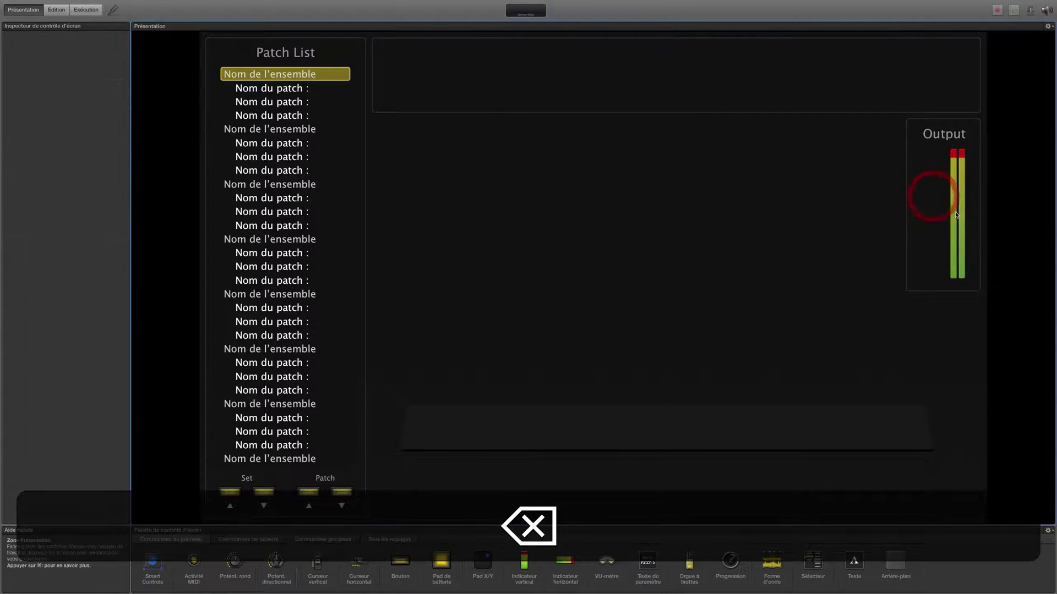
click(958, 217)
key(Delete)
click(944, 135)
key(Delete)
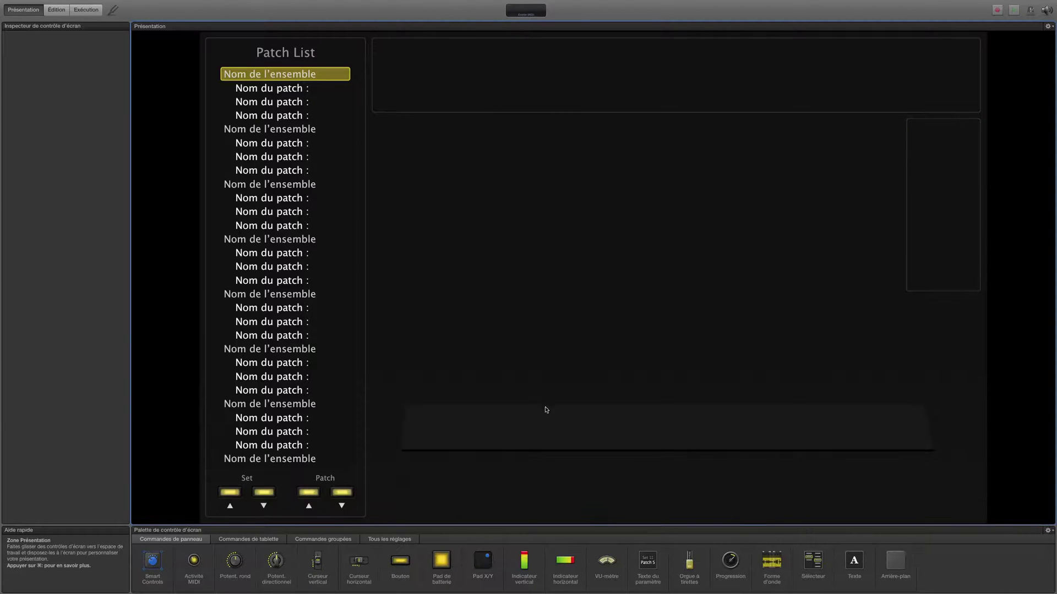
Step: Delete the empty background panels of the keyboard, the Output section and the patch title
click(580, 436)
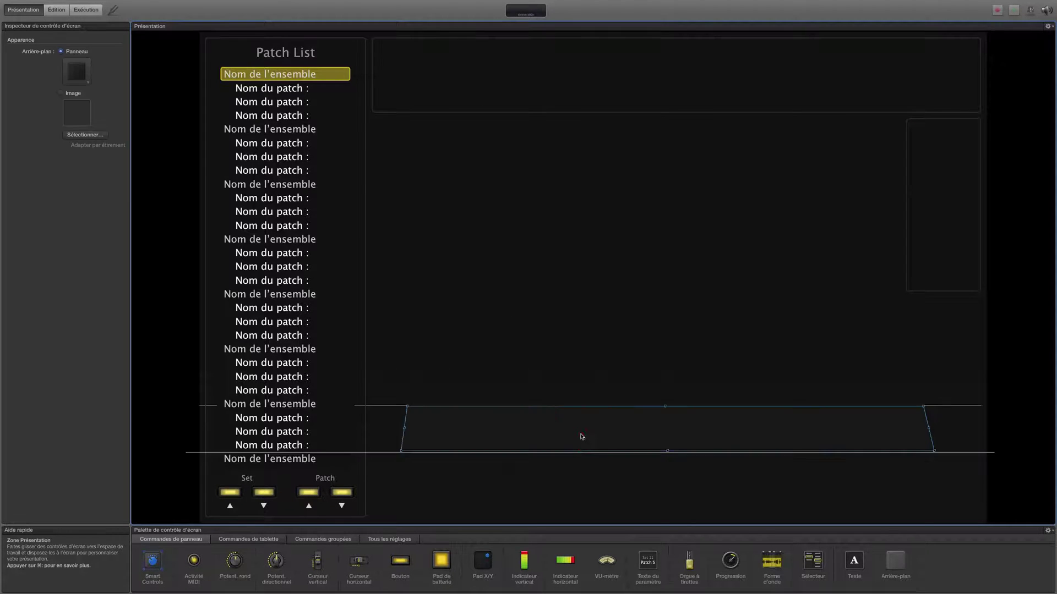
click(627, 85)
click(922, 211)
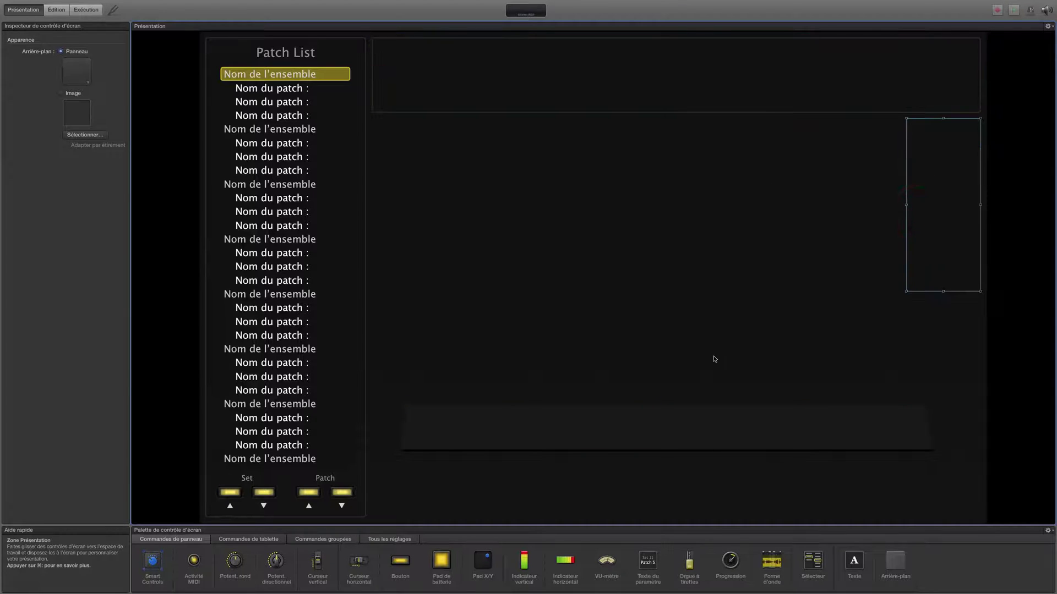
click(589, 431)
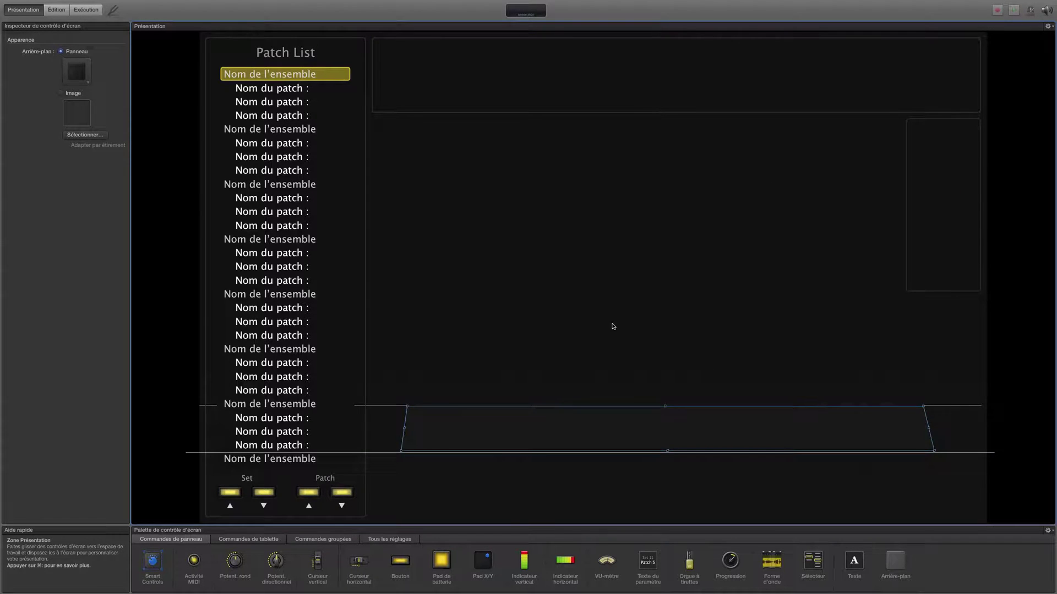
key(BackSpace)
click(926, 222)
key(BackSpace)
click(790, 92)
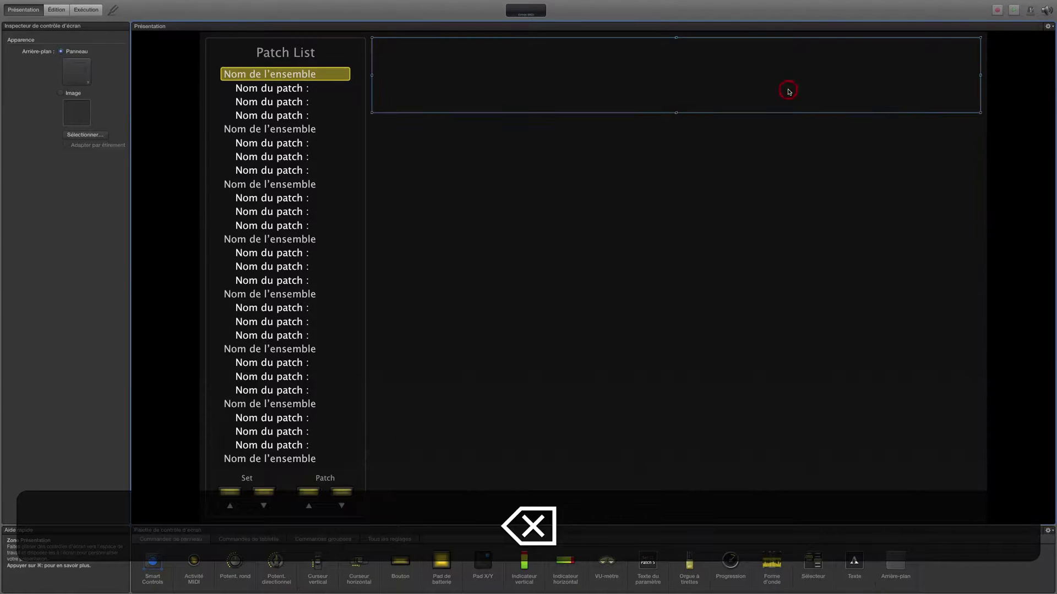
key(BackSpace)
Step: Delete the whole Patch List block with its Set and Patch buttons, and check the workspace in Édition mode before returning to Présentation mode
drag(434, 48, 181, 537)
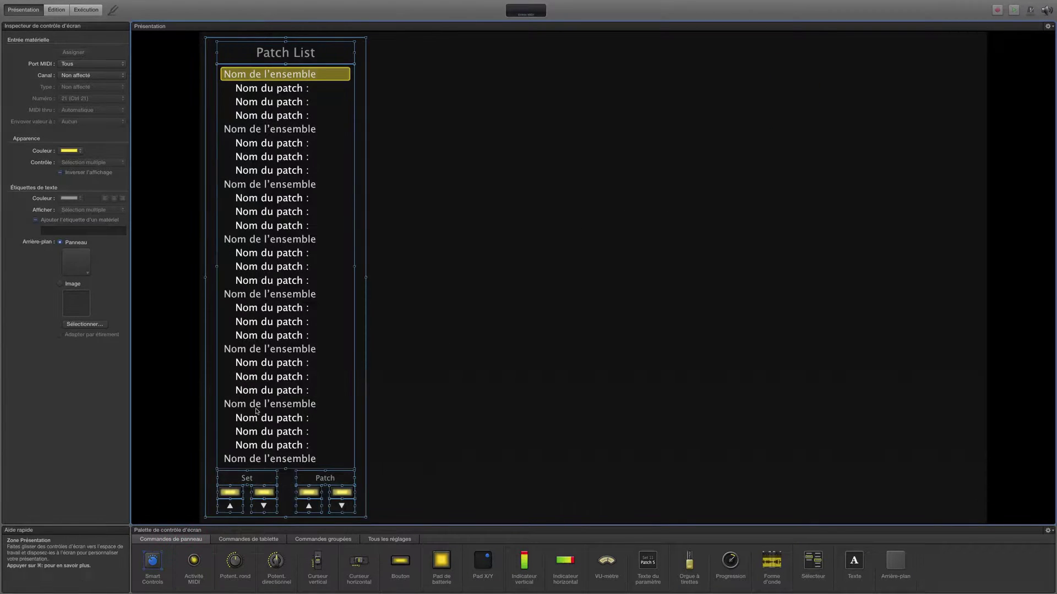
key(BackSpace)
click(56, 9)
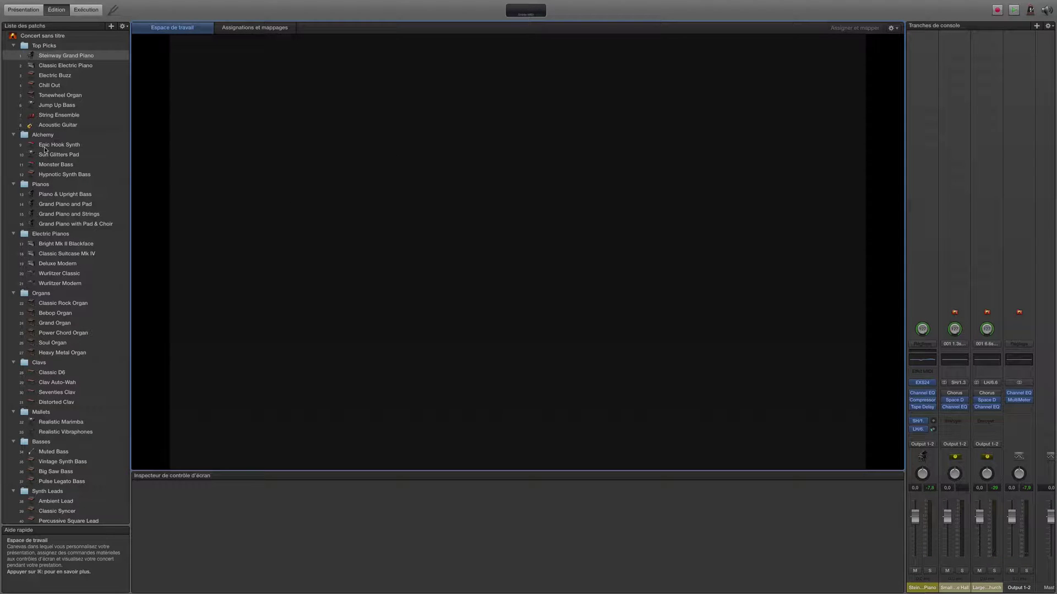
click(9, 7)
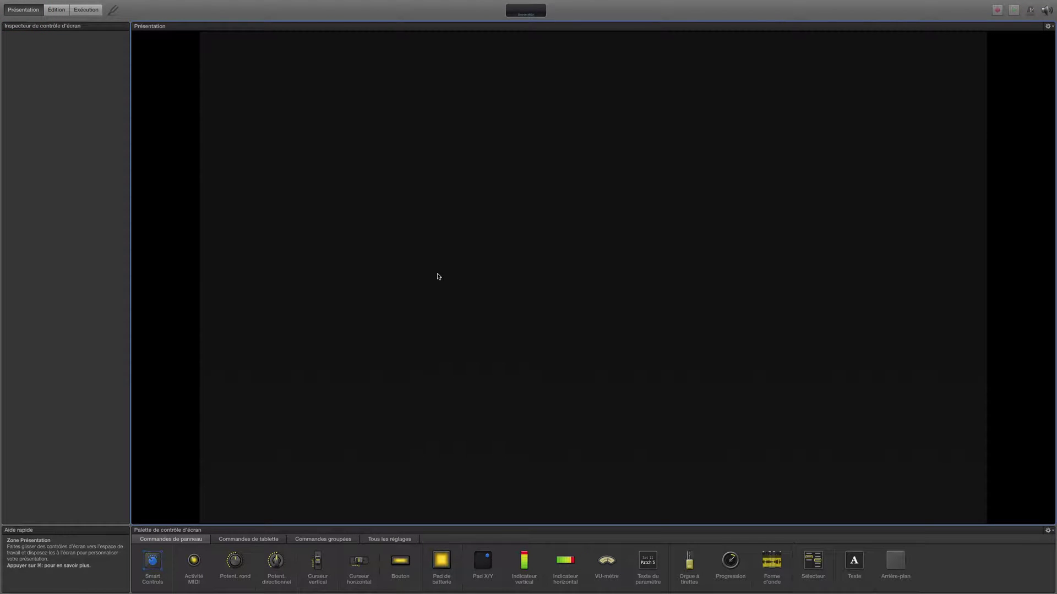
Step: In Édition mode, display the Bright Mk II Blackface, Clav Auto-Wah and Ambient Lead patches with their channel strips
click(56, 10)
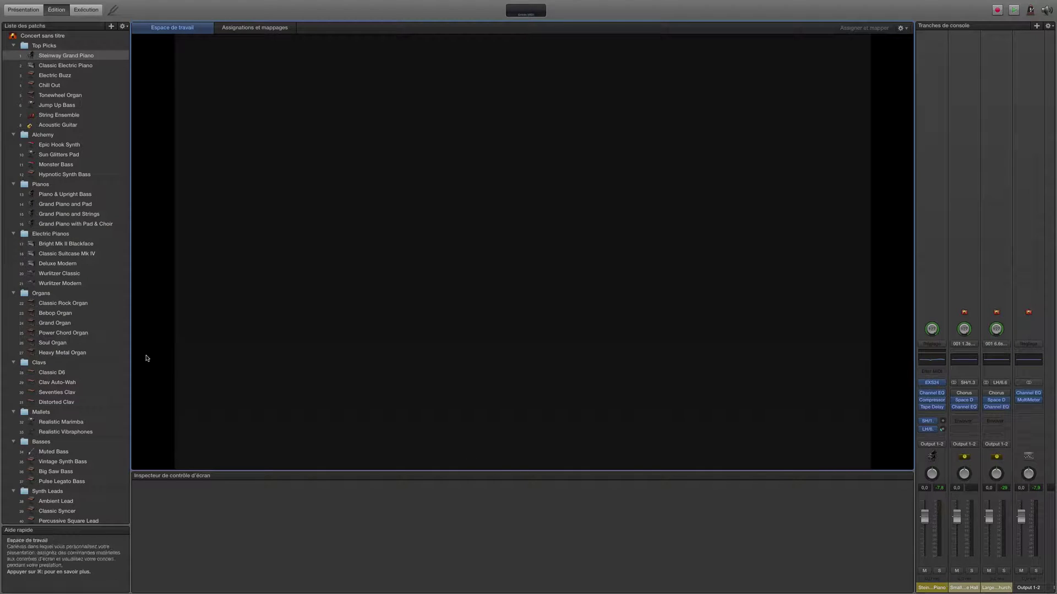
click(55, 244)
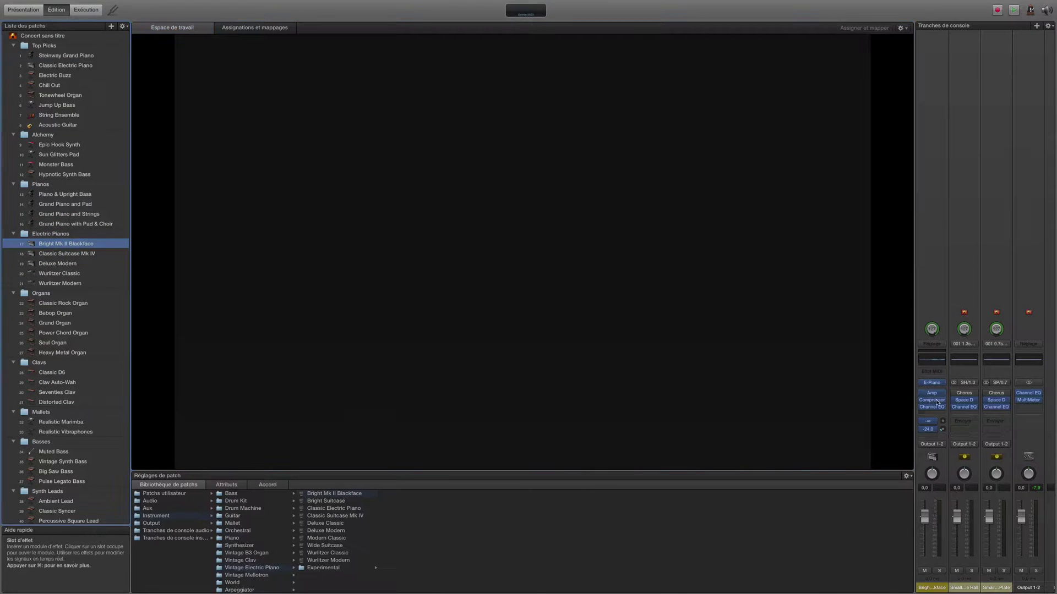
click(55, 382)
click(49, 491)
click(53, 502)
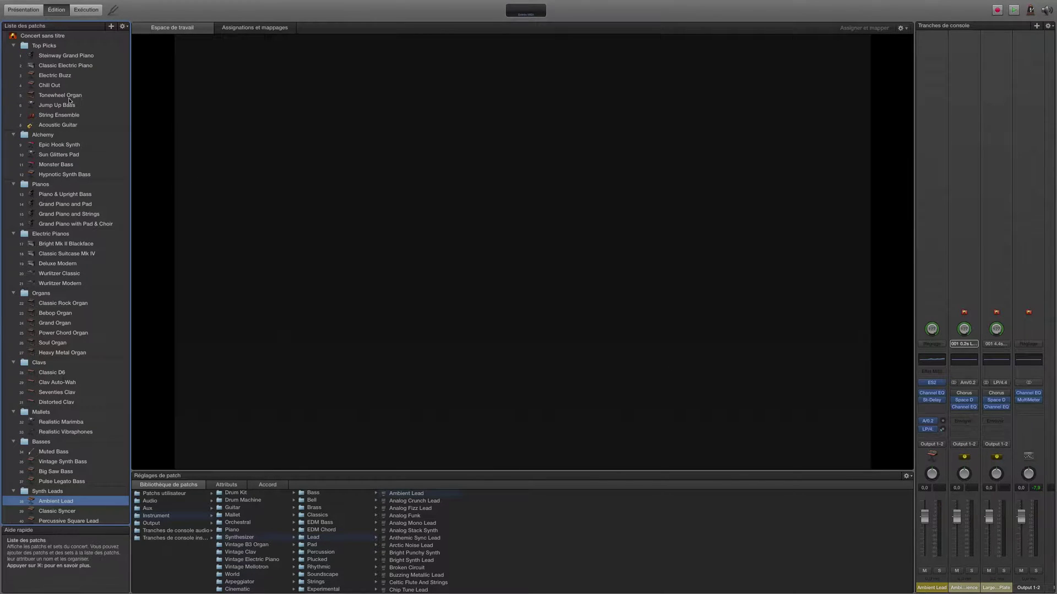
Step: Display the concert-level channel strips and widen the channel strips area
click(42, 36)
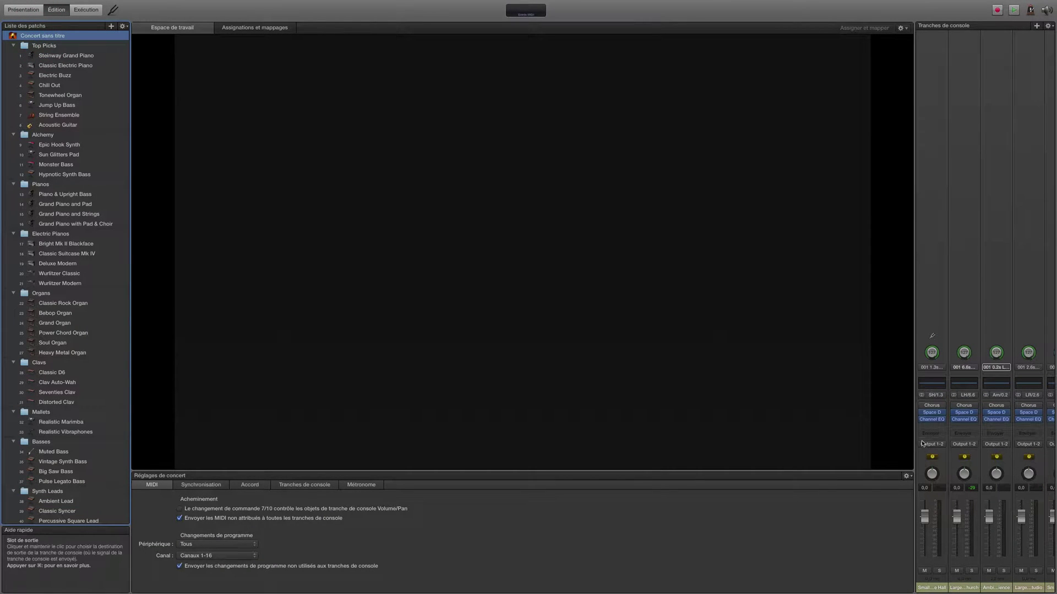
drag(915, 436, 762, 427)
Step: Compare the channel strips of several Top Picks patches with those of the Top Picks set and of the whole concert
click(66, 55)
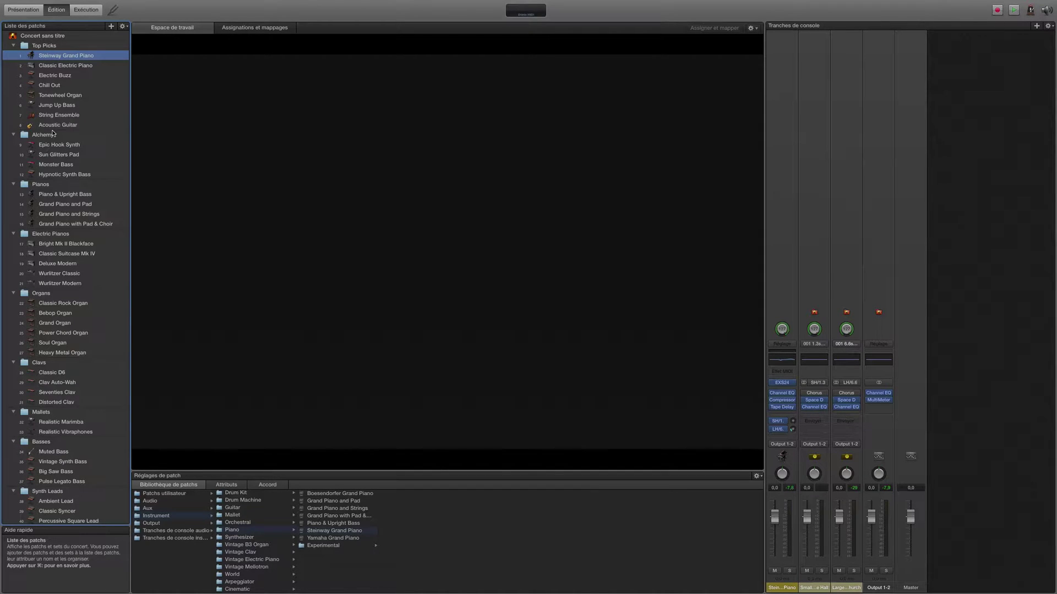
click(59, 65)
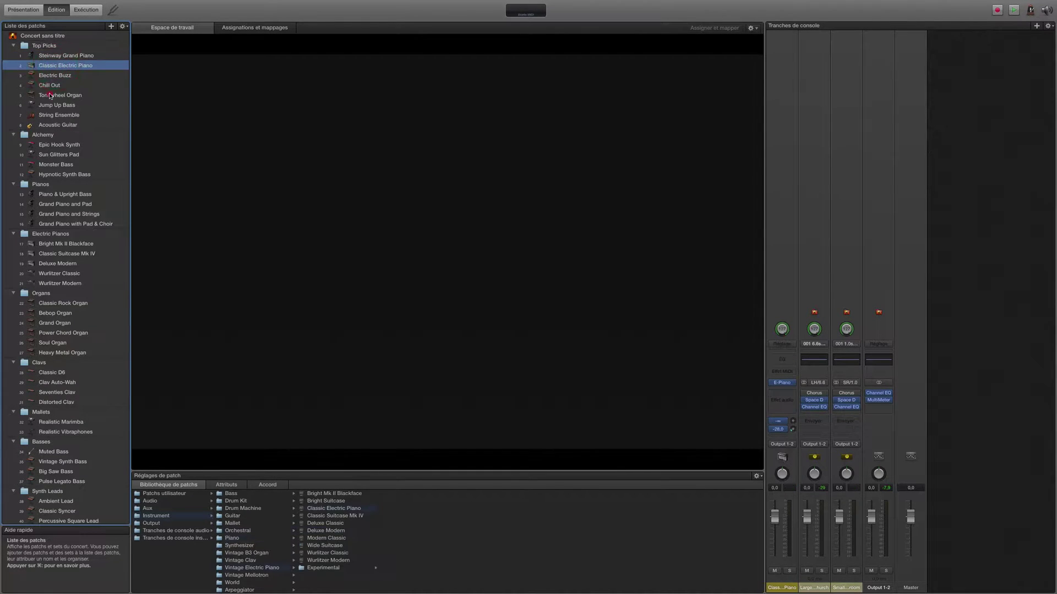
click(55, 95)
click(52, 124)
click(54, 45)
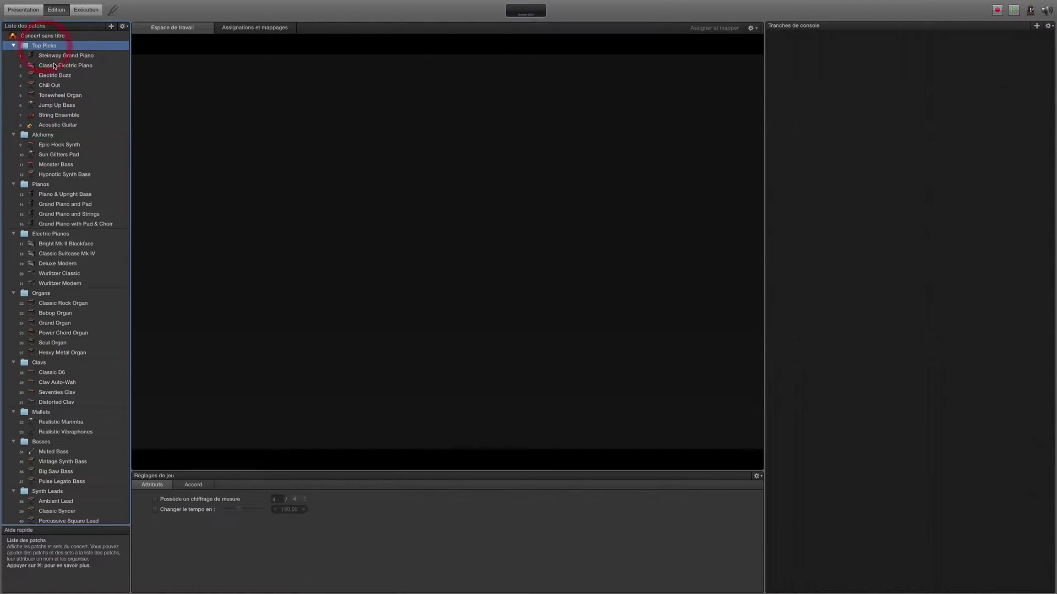
click(46, 36)
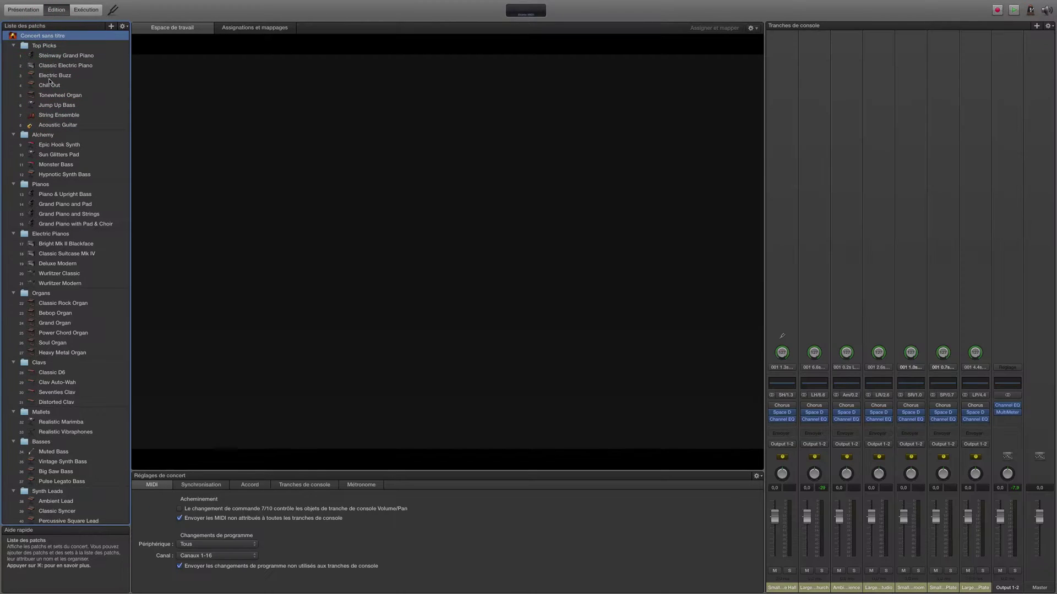
click(37, 46)
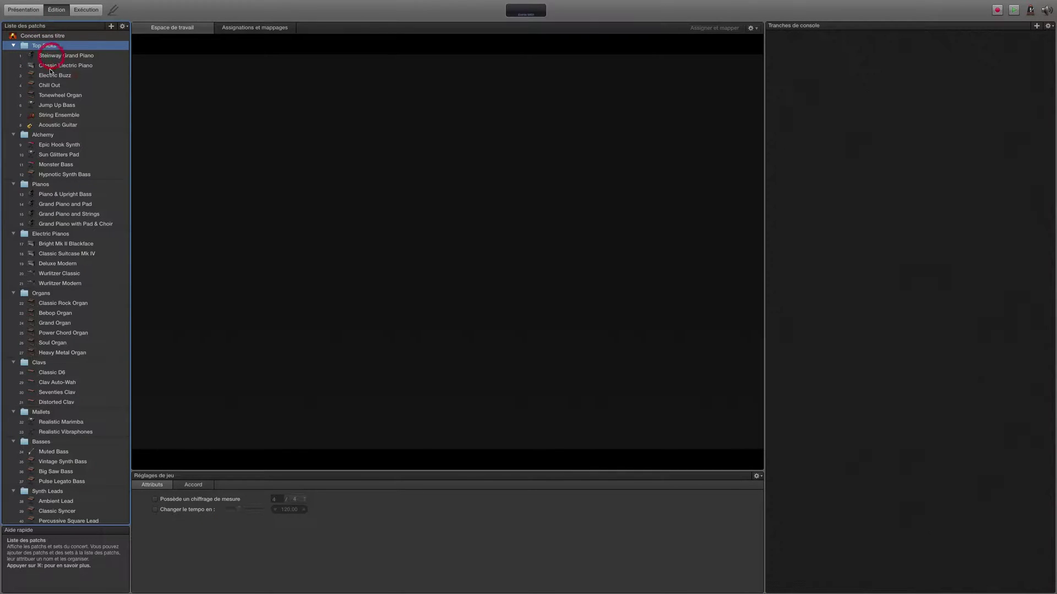
click(50, 76)
click(49, 94)
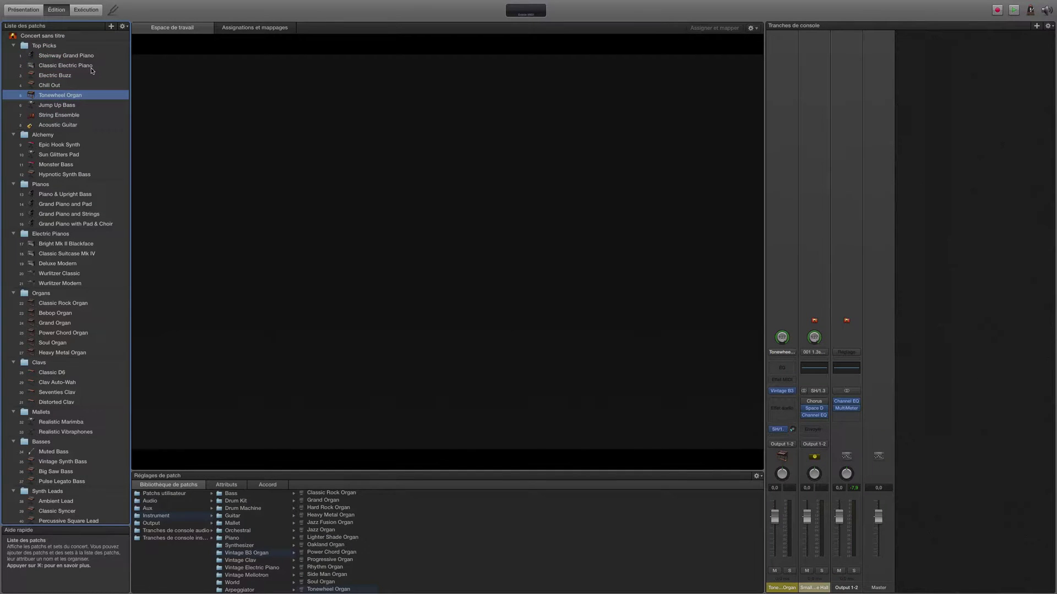
Step: Collapse all the sets in the patch list at once
click(46, 46)
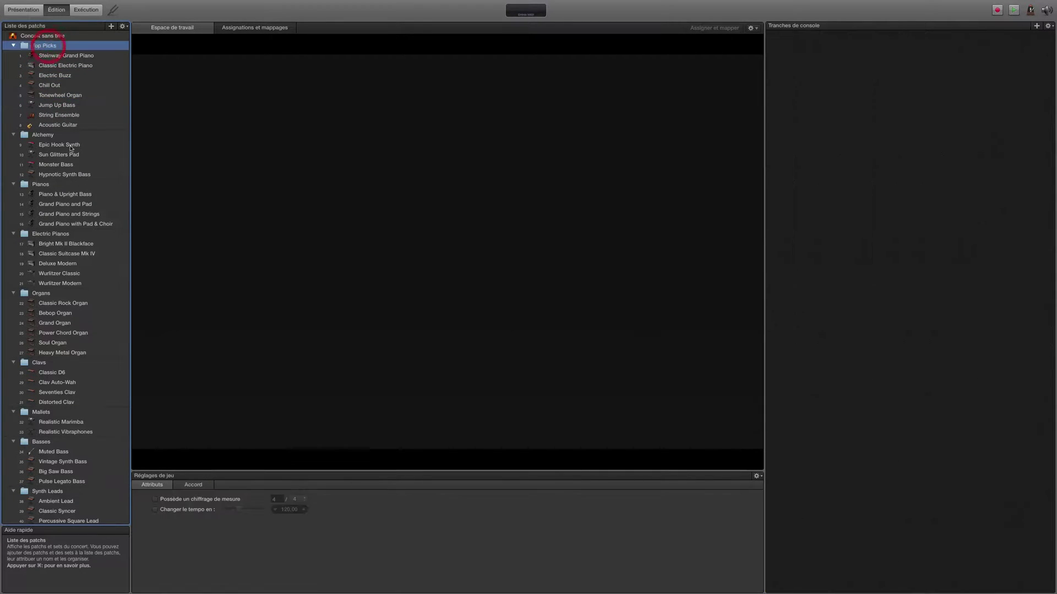
key(super+a)
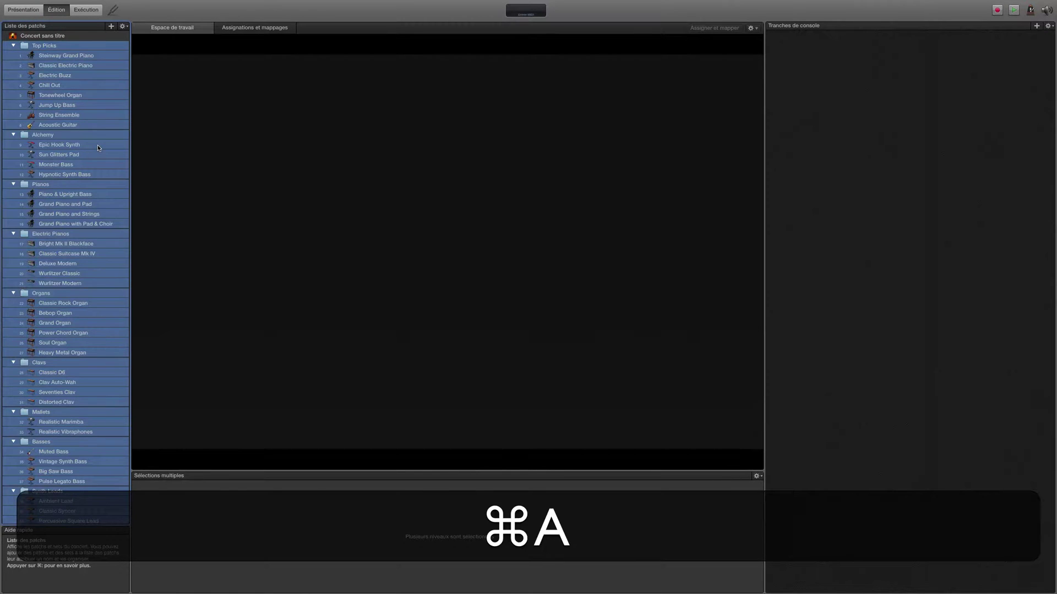
key(super+Left)
Step: Delete every set from Arpeggiated Synths up to Top Picks, leaving only the concert in the patch list
click(66, 319)
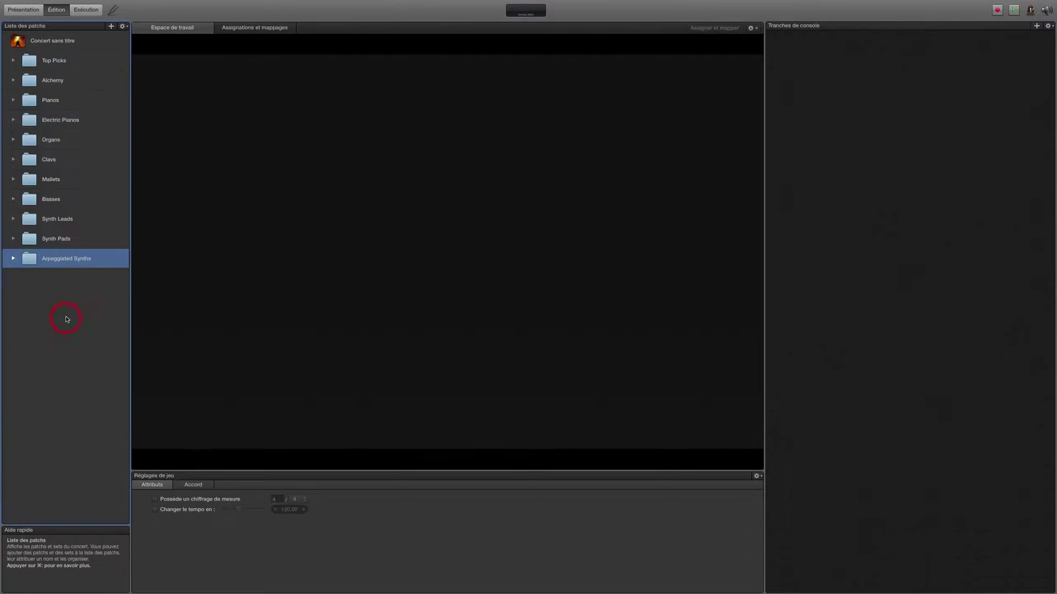
key(BackSpace)
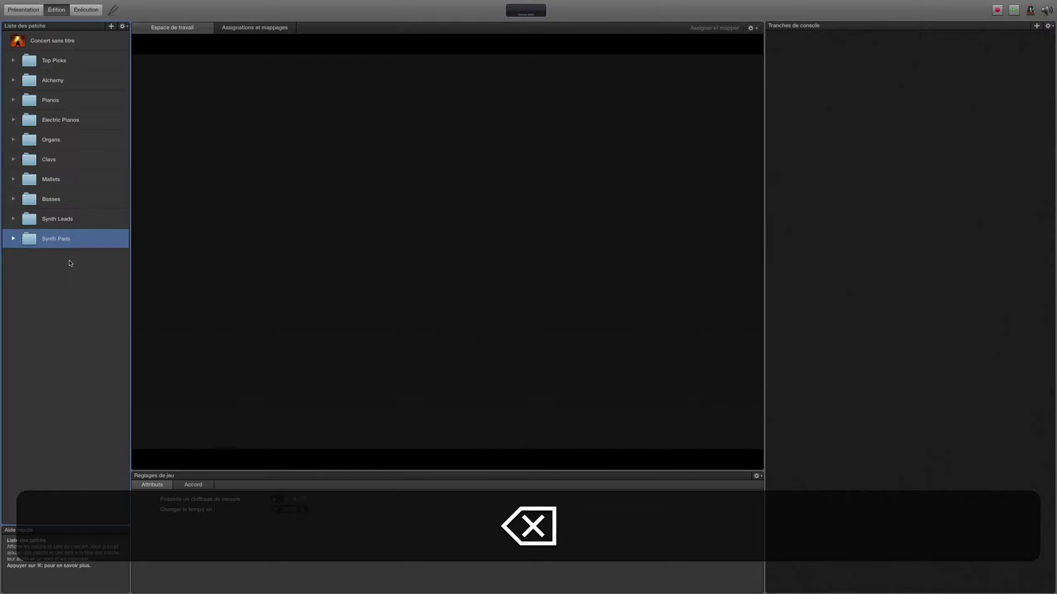
key(BackSpace)
key(BackSpace)
key(BackSpace)
key(BackSpace)
key(BackSpace)
key(BackSpace)
key(BackSpace)
key(BackSpace)
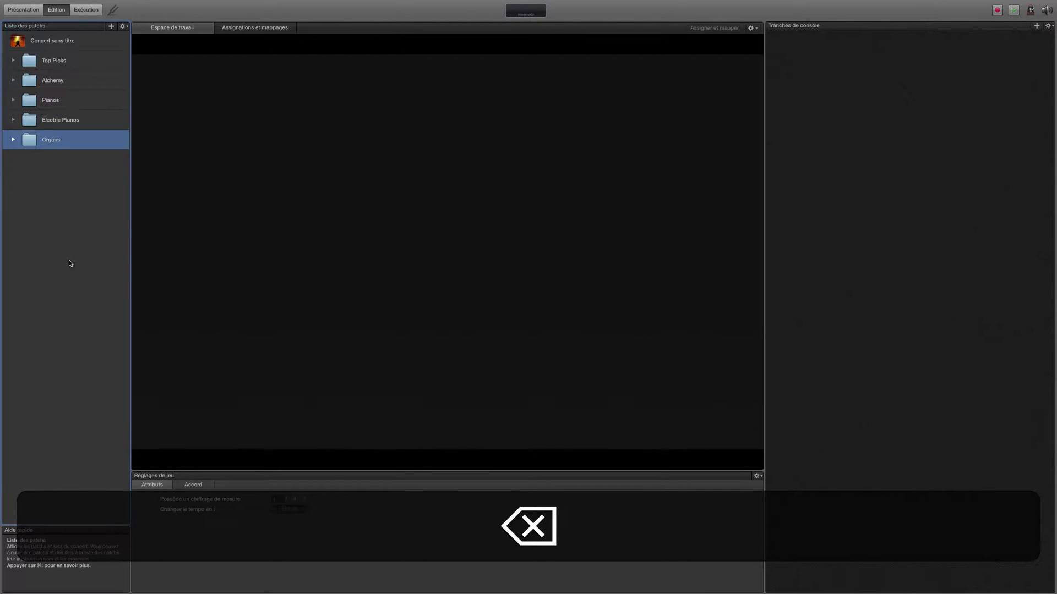
key(BackSpace)
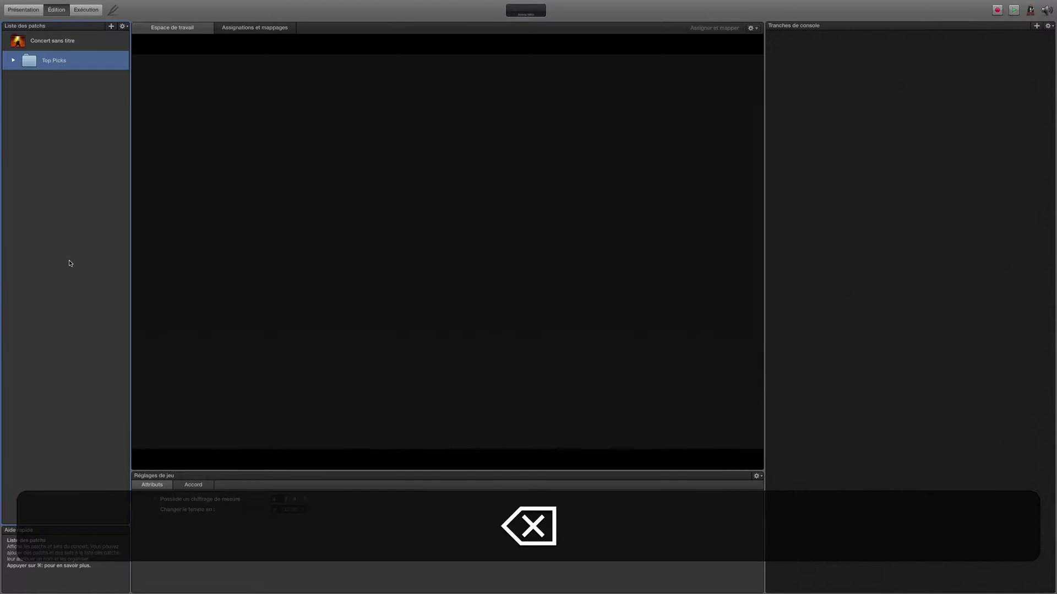
key(BackSpace)
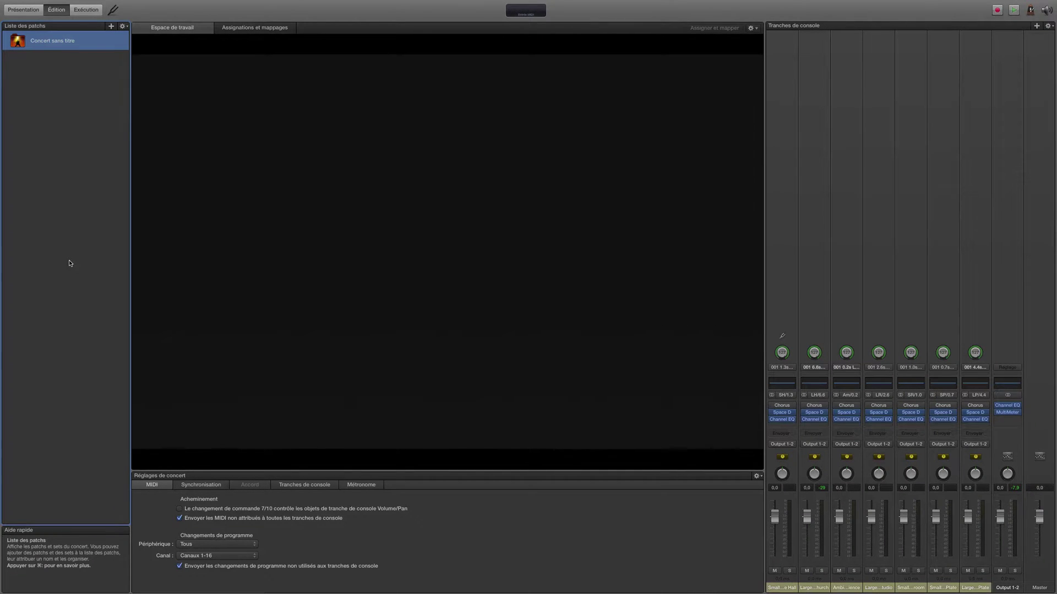
Step: Delete the seven reverb auxiliary channel strips of the concert, keeping only Output 1-2 and Master
drag(764, 232, 744, 231)
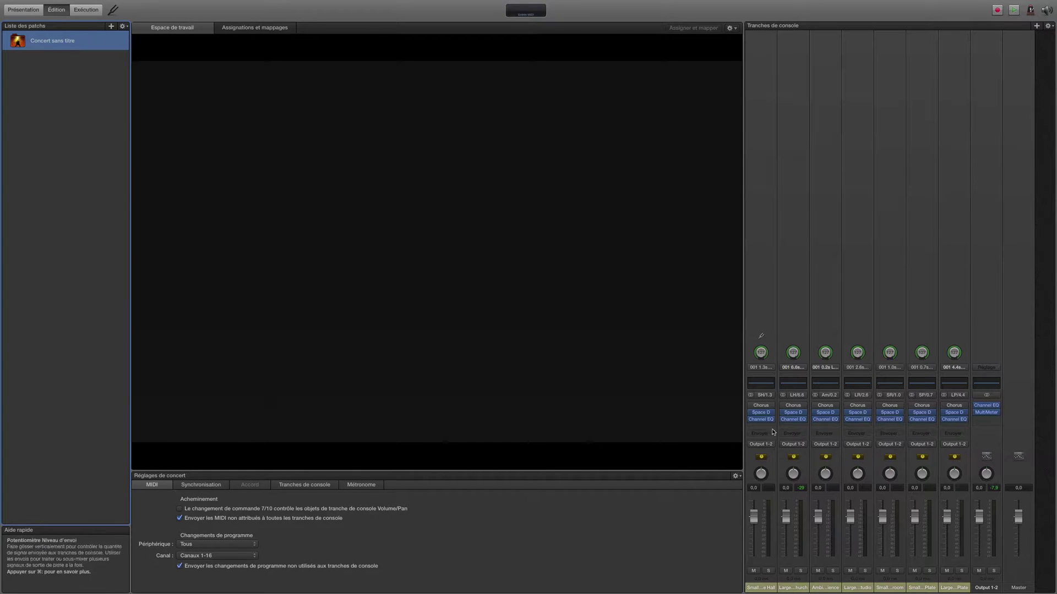
drag(760, 459, 949, 457)
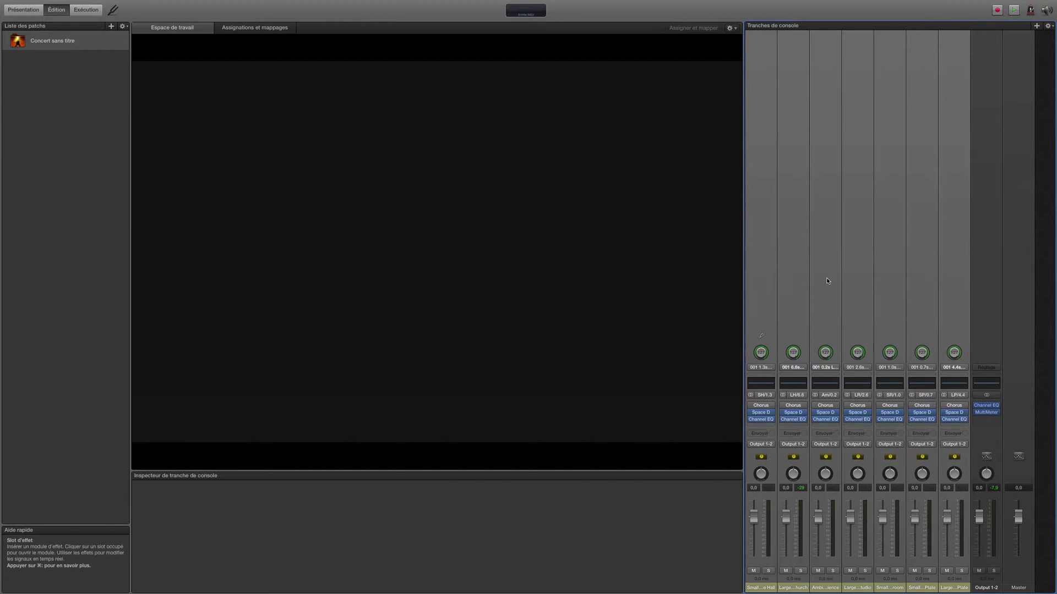
key(BackSpace)
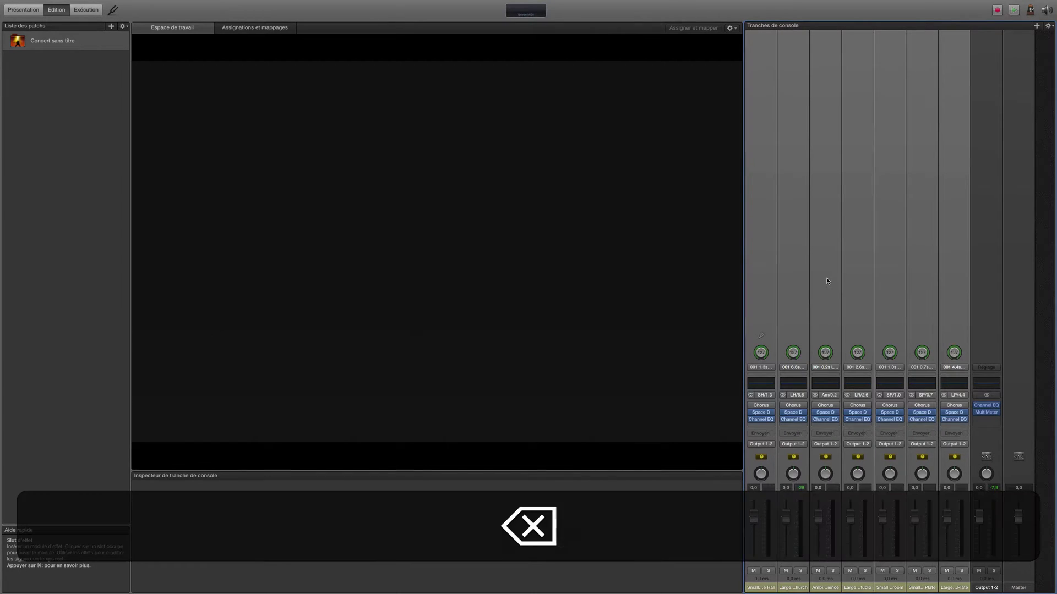
click(905, 353)
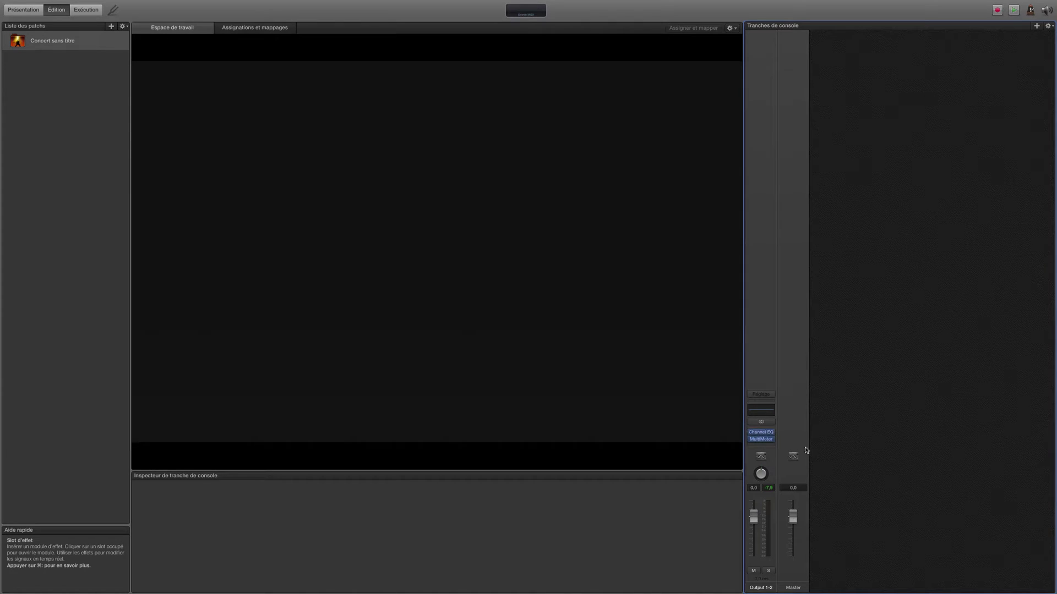
Step: Remove the Channel EQ and MultiMeter plug-ins from the Output 1-2 channel strip
mouse_move(757, 443)
click(762, 435)
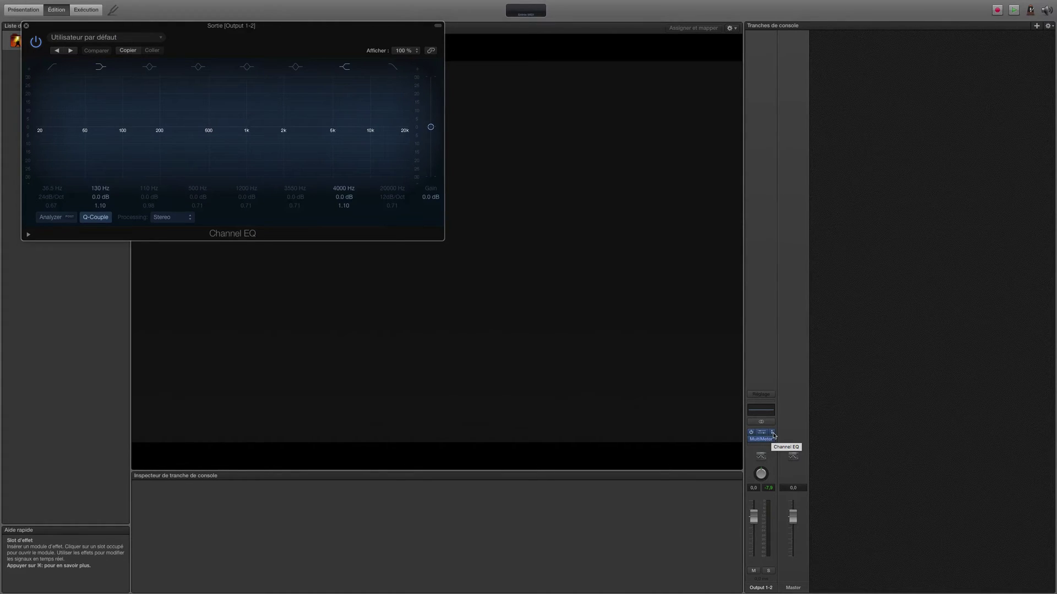
click(772, 434)
click(772, 434)
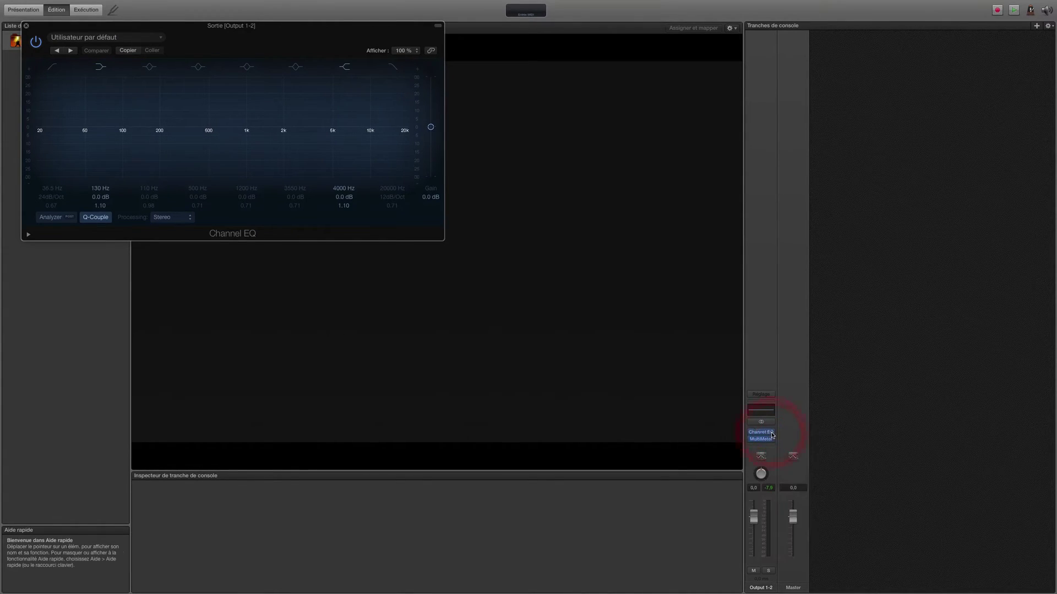
click(772, 435)
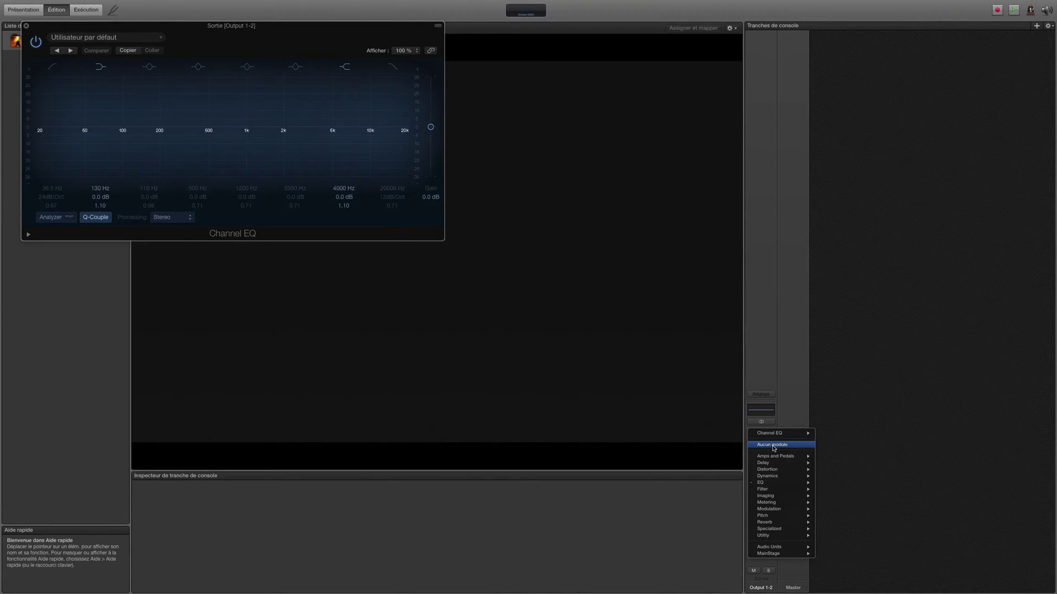
click(773, 447)
click(772, 440)
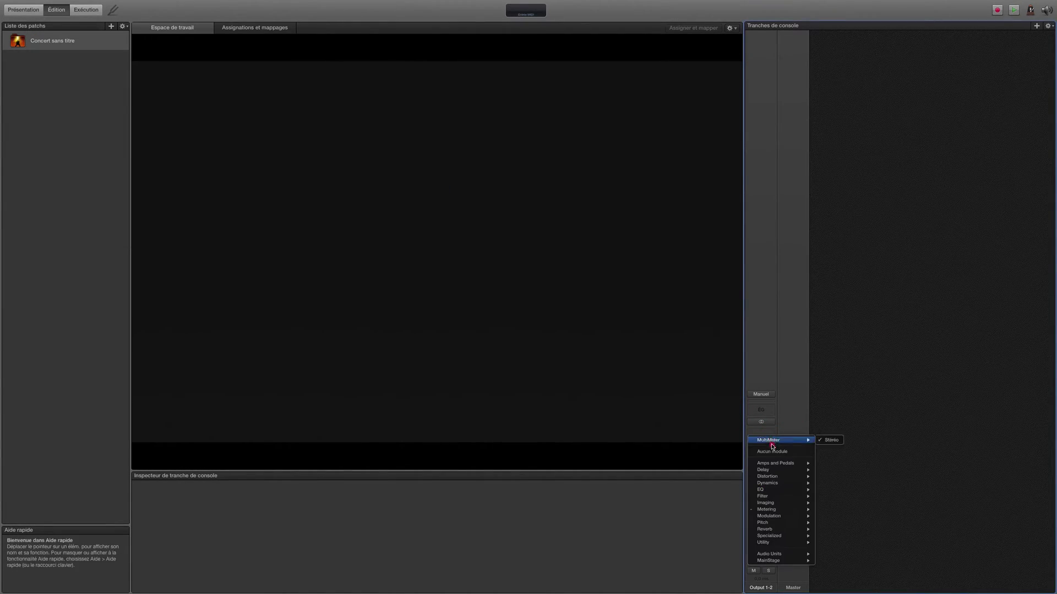
click(772, 452)
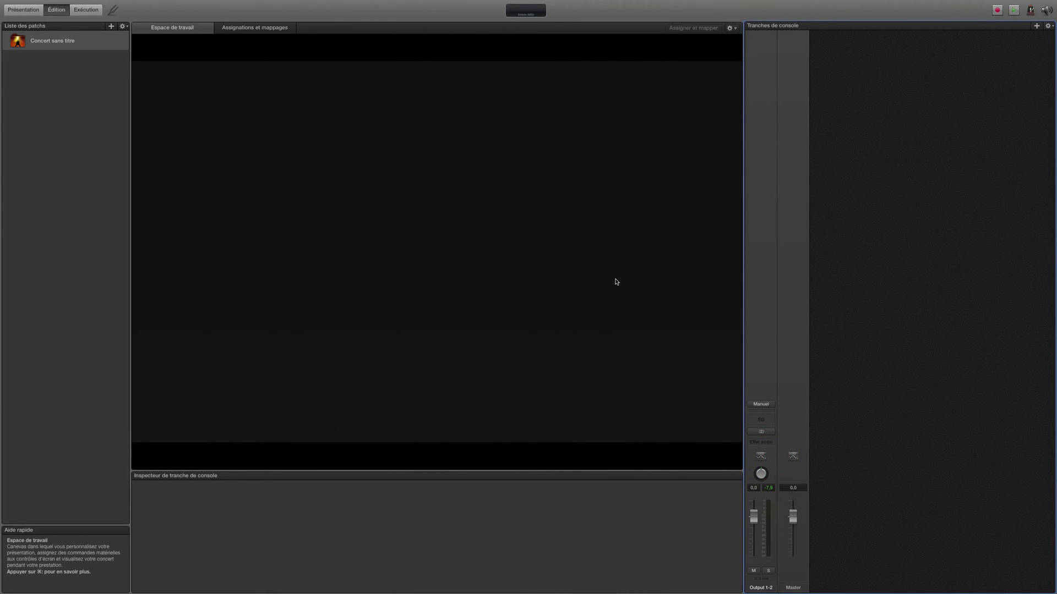
Step: Narrow the channel strips area to fit the Output 1-2 and Master strips and enlarge the workspace
drag(744, 315, 939, 321)
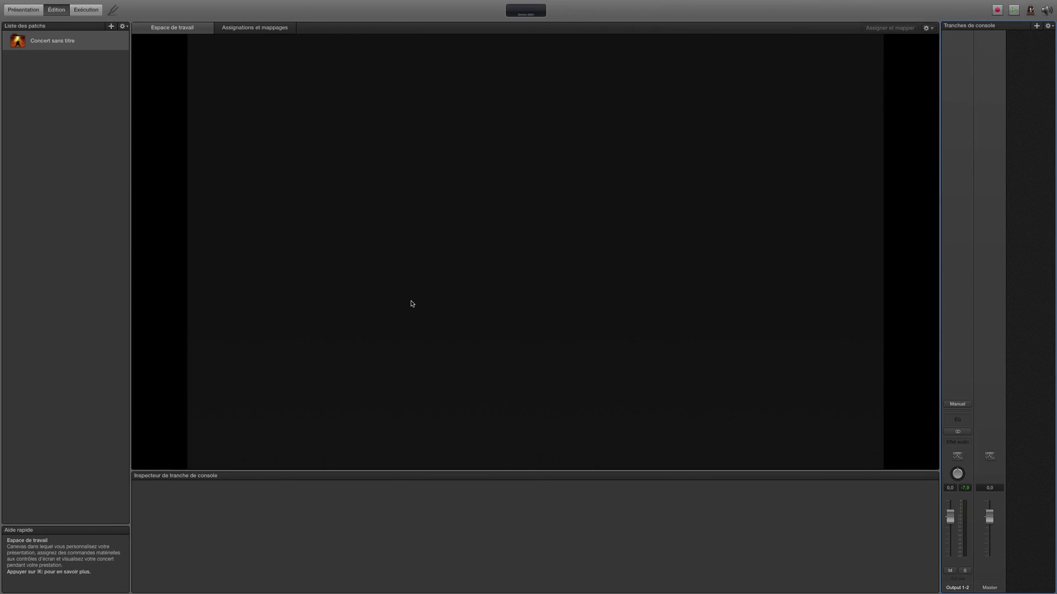
key(shift)
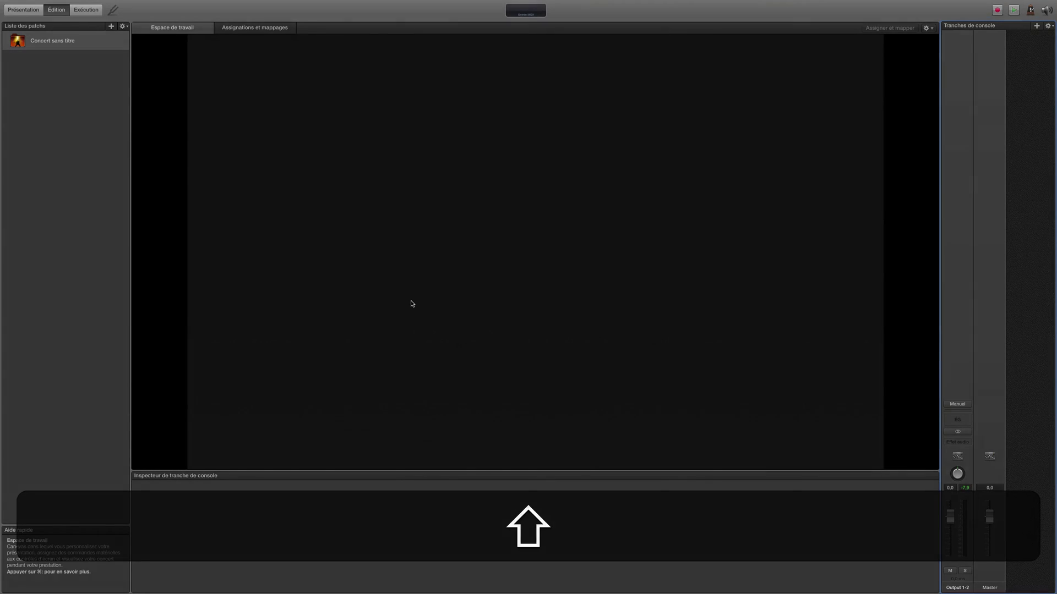